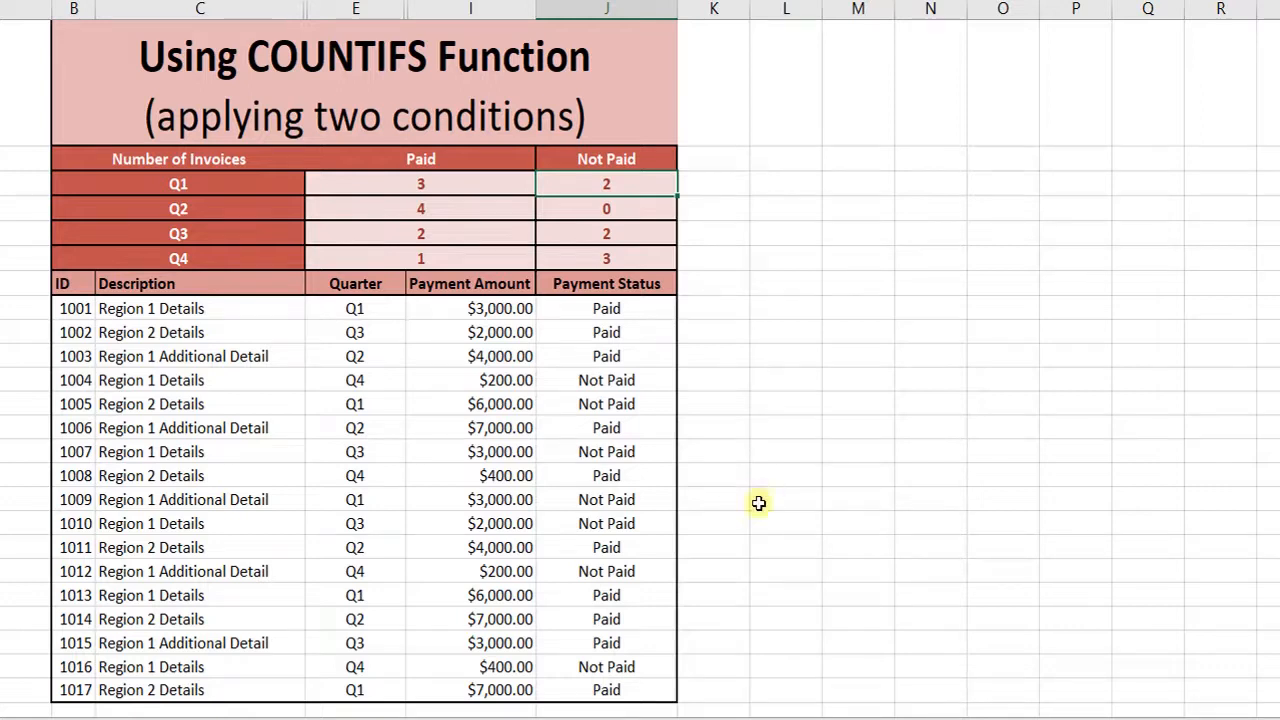
Examine the quarterly Paid and Not Paid invoice counts in the completed COUNTIFS summary table
left_click(427, 193)
left_click(515, 356)
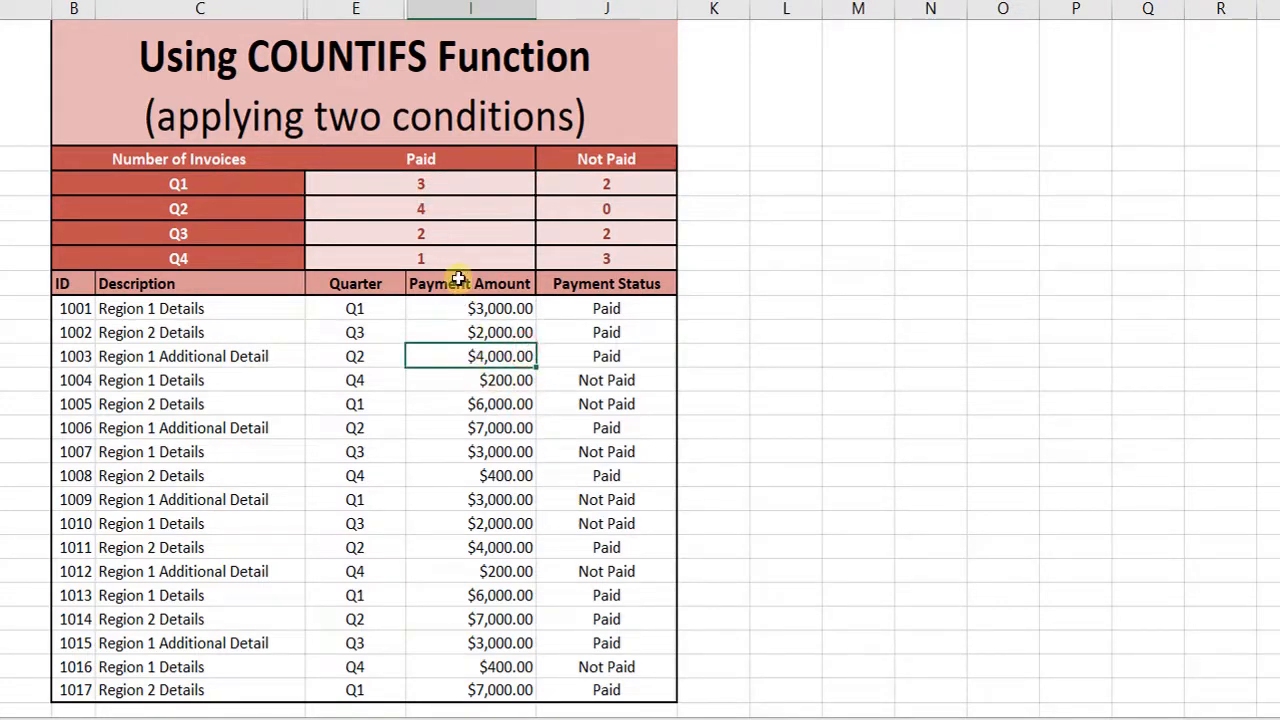
left_click(420, 190)
left_click(546, 188)
left_click(462, 204)
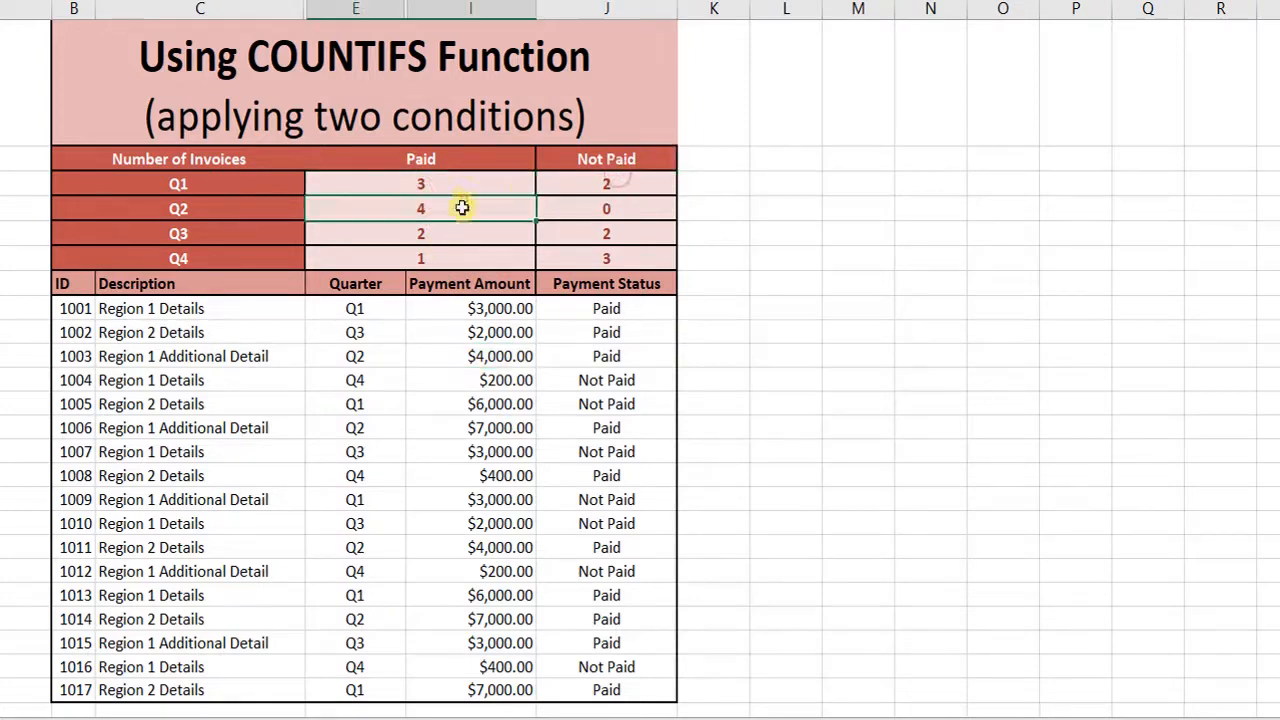
left_click(625, 233)
left_click(608, 255)
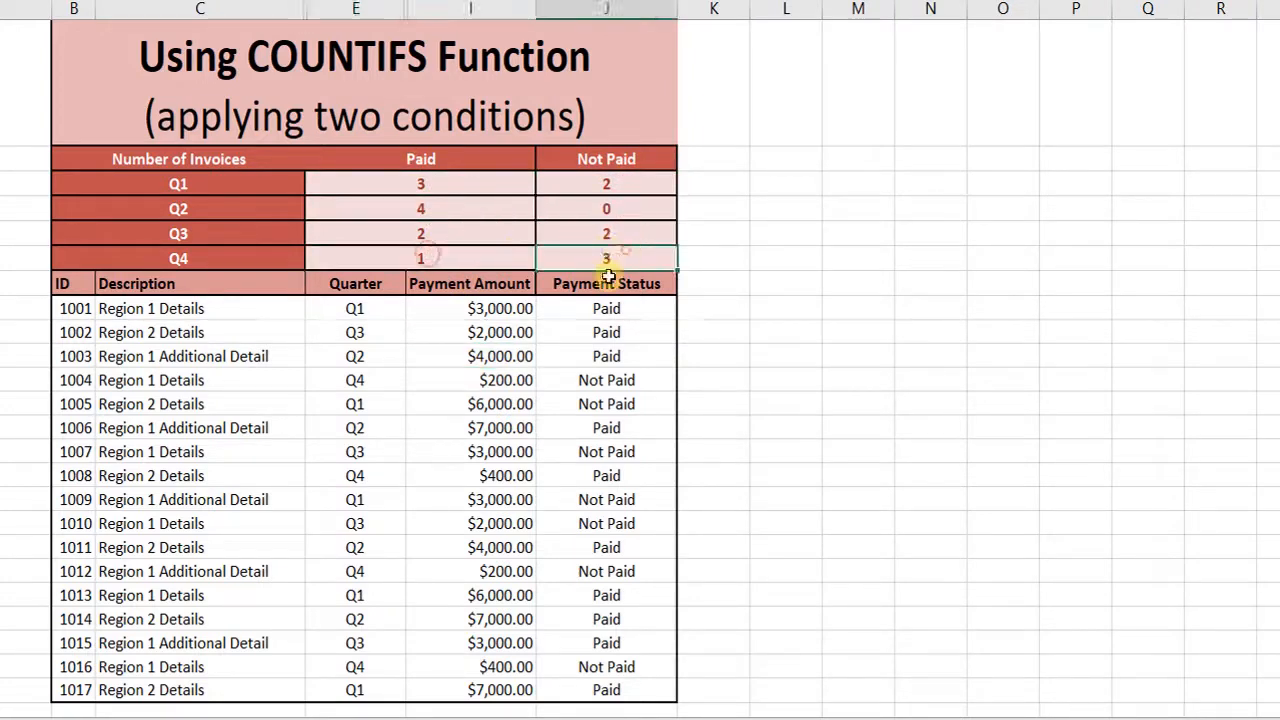
left_click(416, 188)
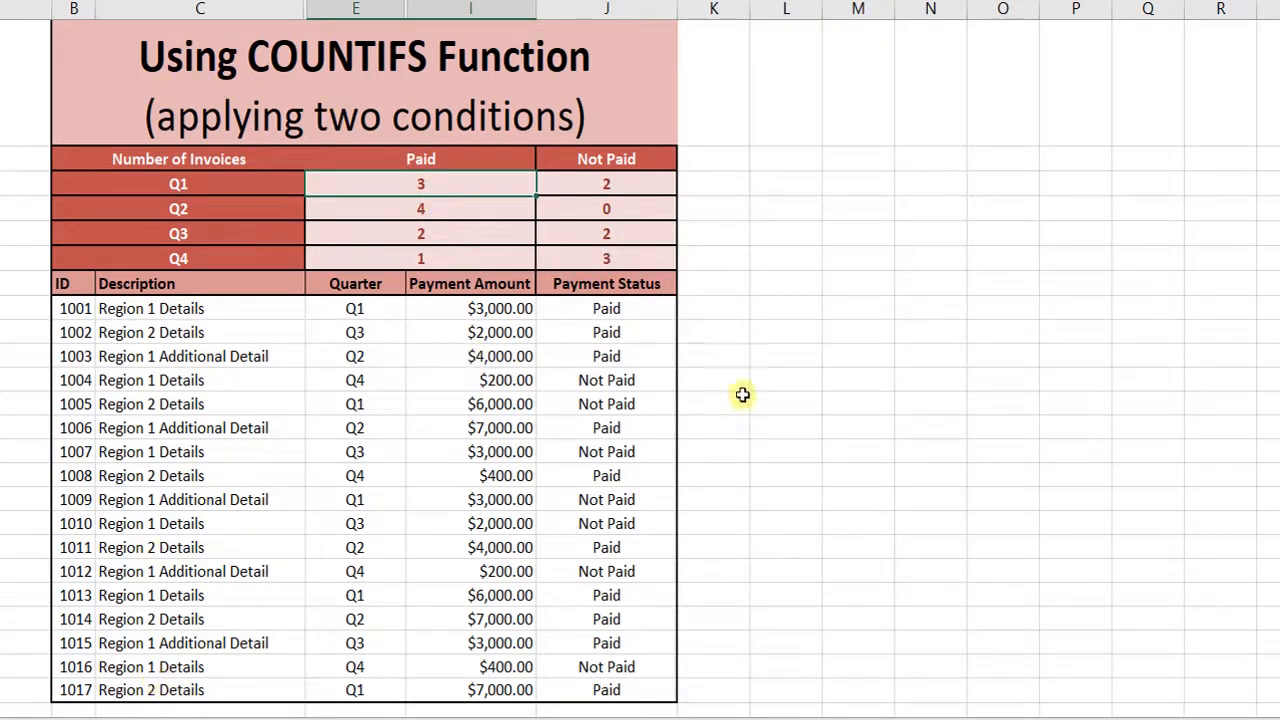
left_click(783, 430)
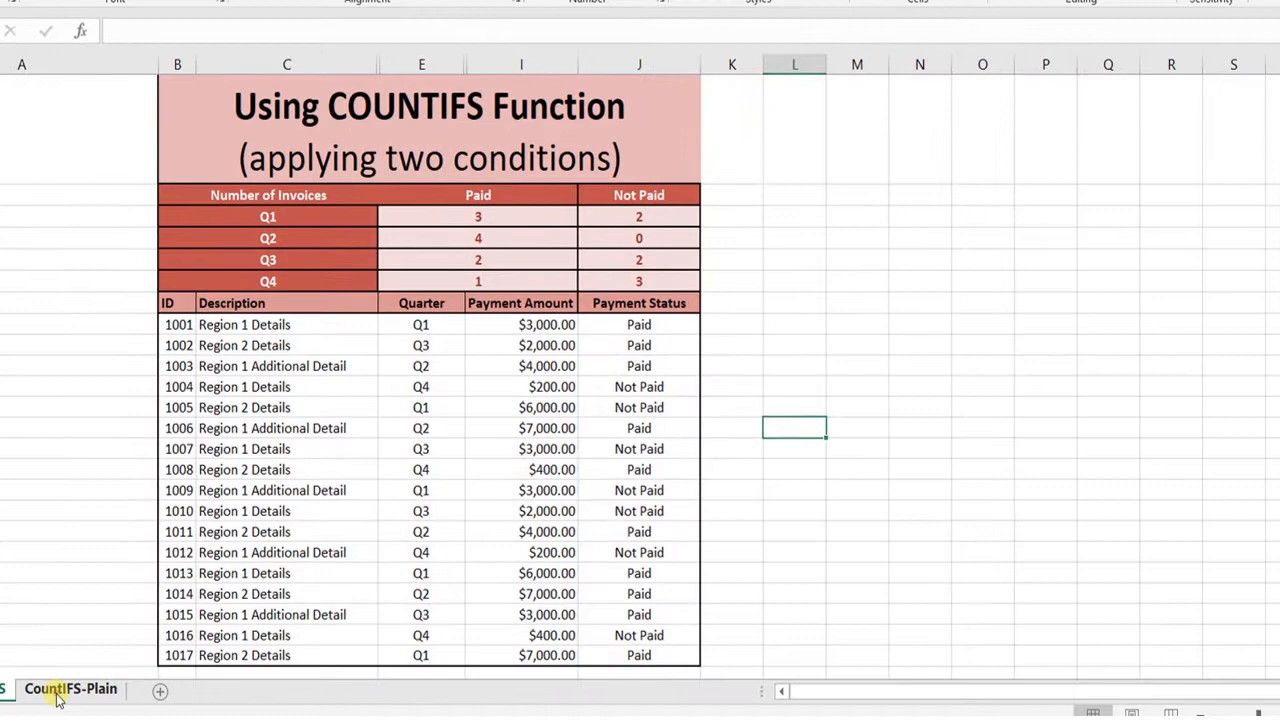
On the CountIFS-Plain sheet, insert the COUNTIFS function in the Paid cell for Q1
left_click(57, 697)
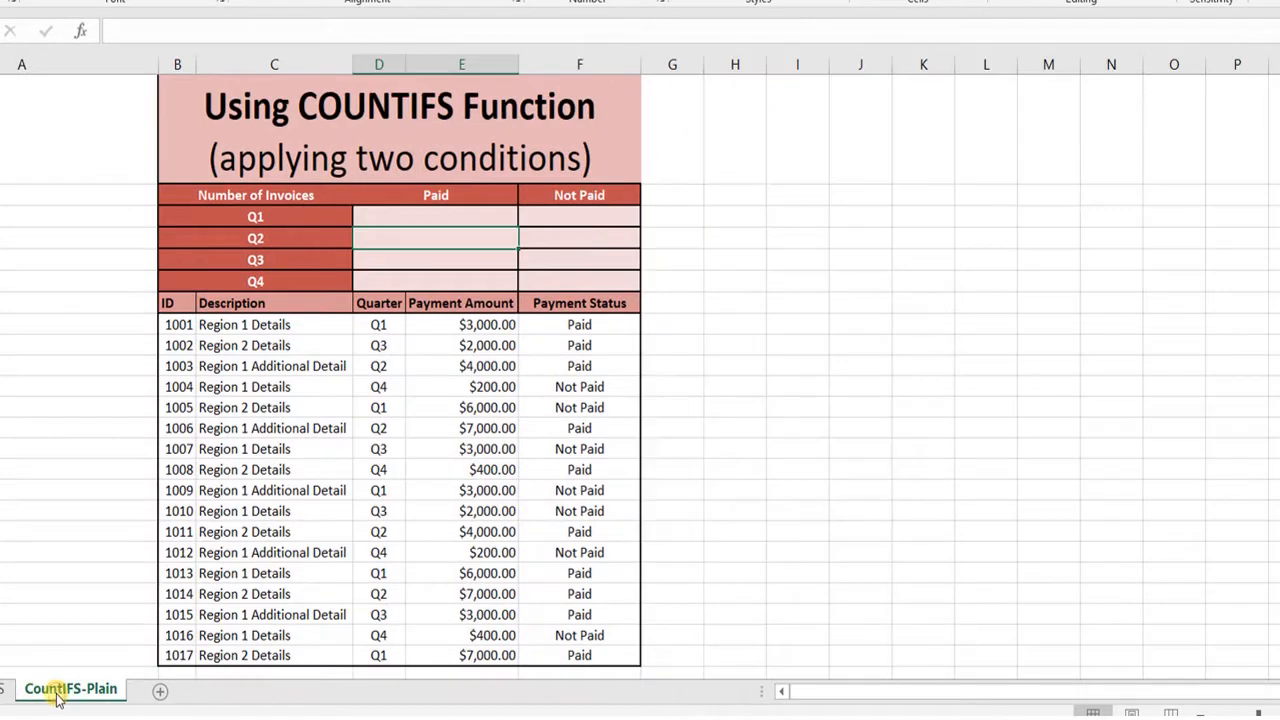
left_click(456, 217)
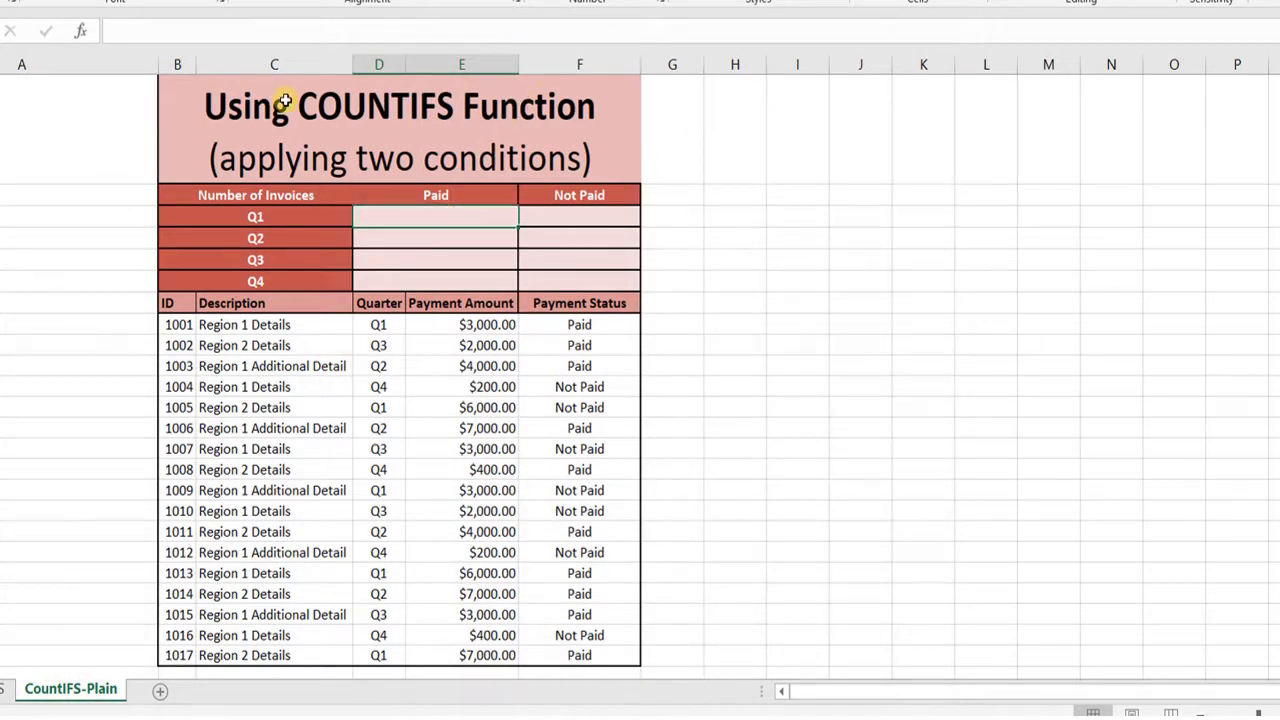
left_click(80, 34)
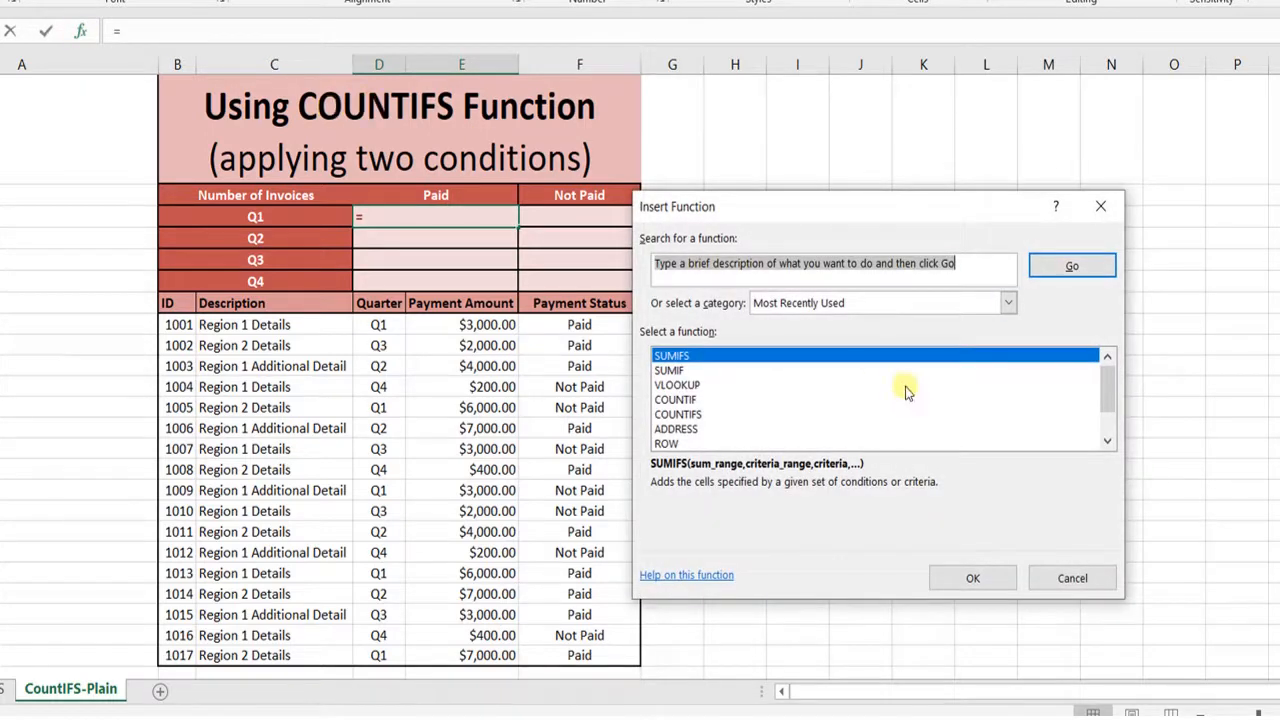
left_click(690, 416)
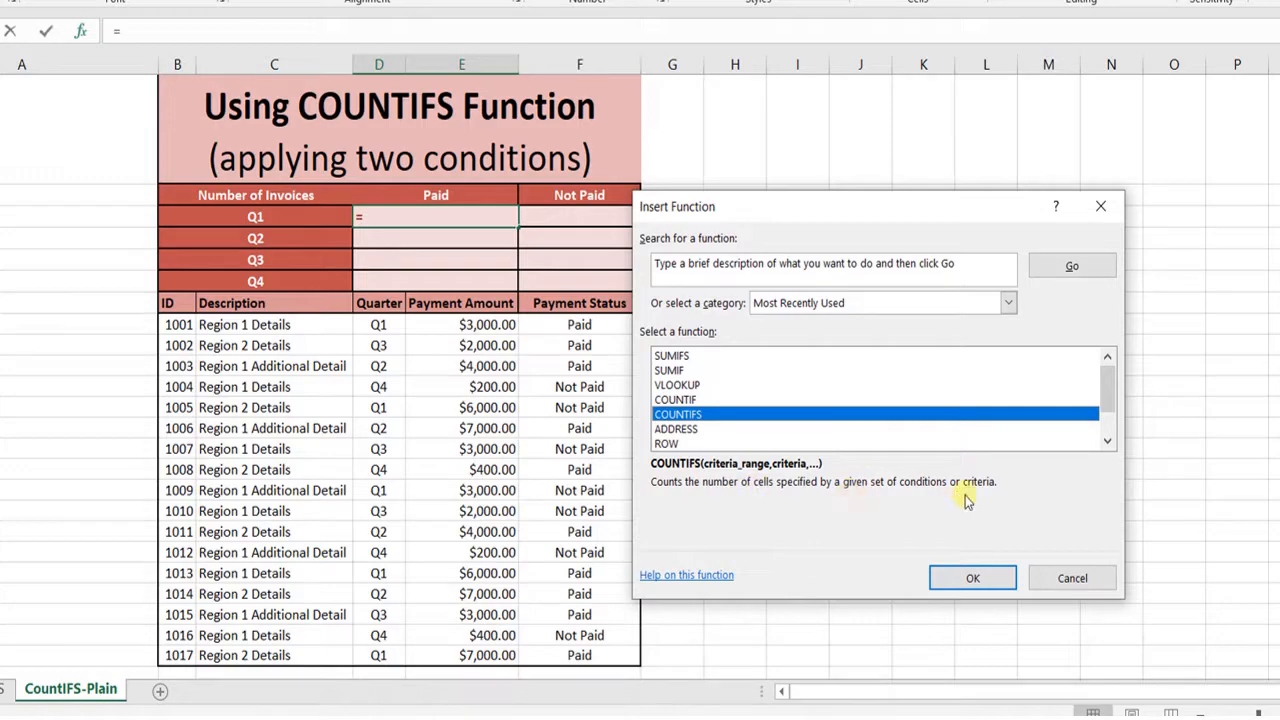
left_click(980, 579)
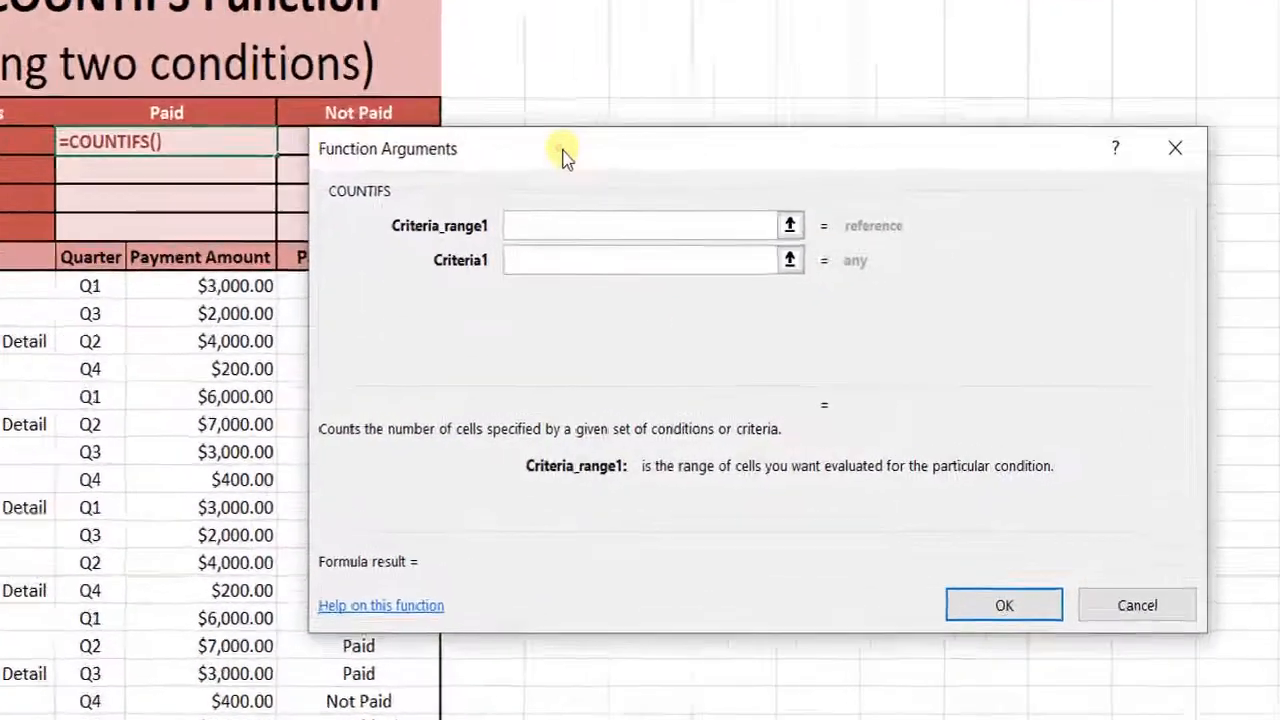
Set the first COUNTIFS condition to range D9:D25 in the Quarter column with the Q1 label cell B4 as criteria
left_click_drag(732, 224, 840, 217)
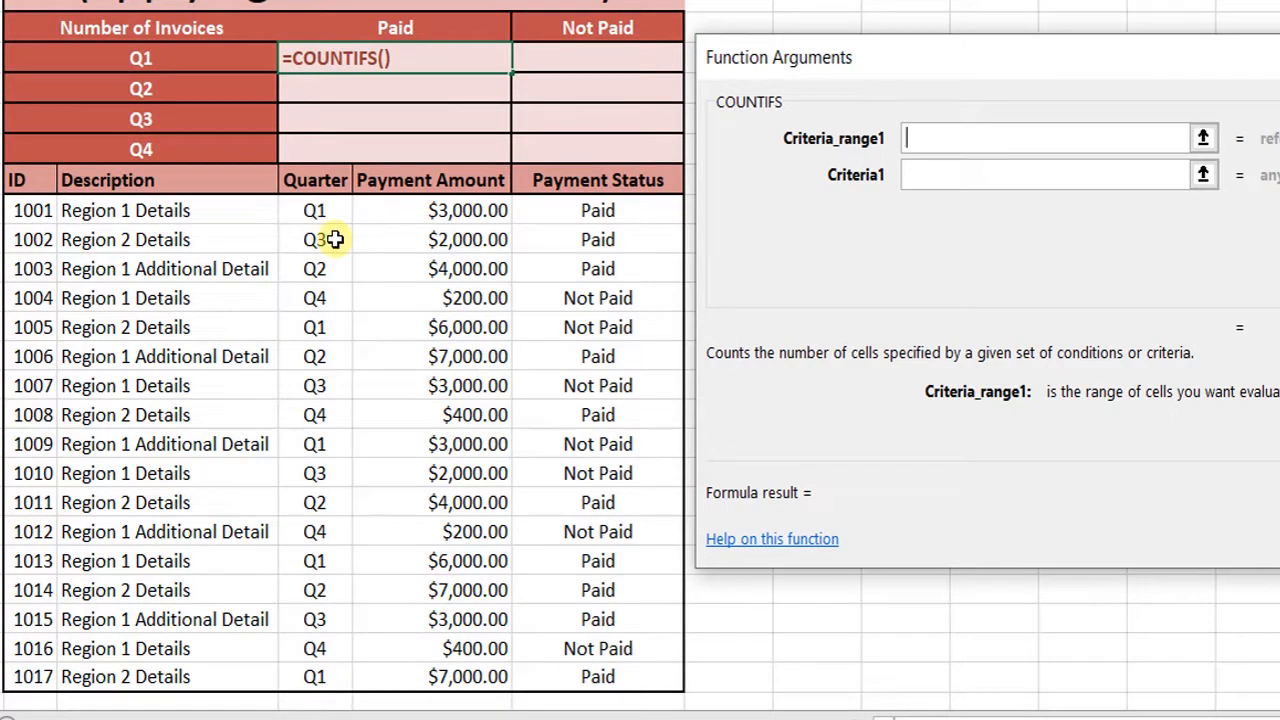
left_click_drag(328, 211, 326, 682)
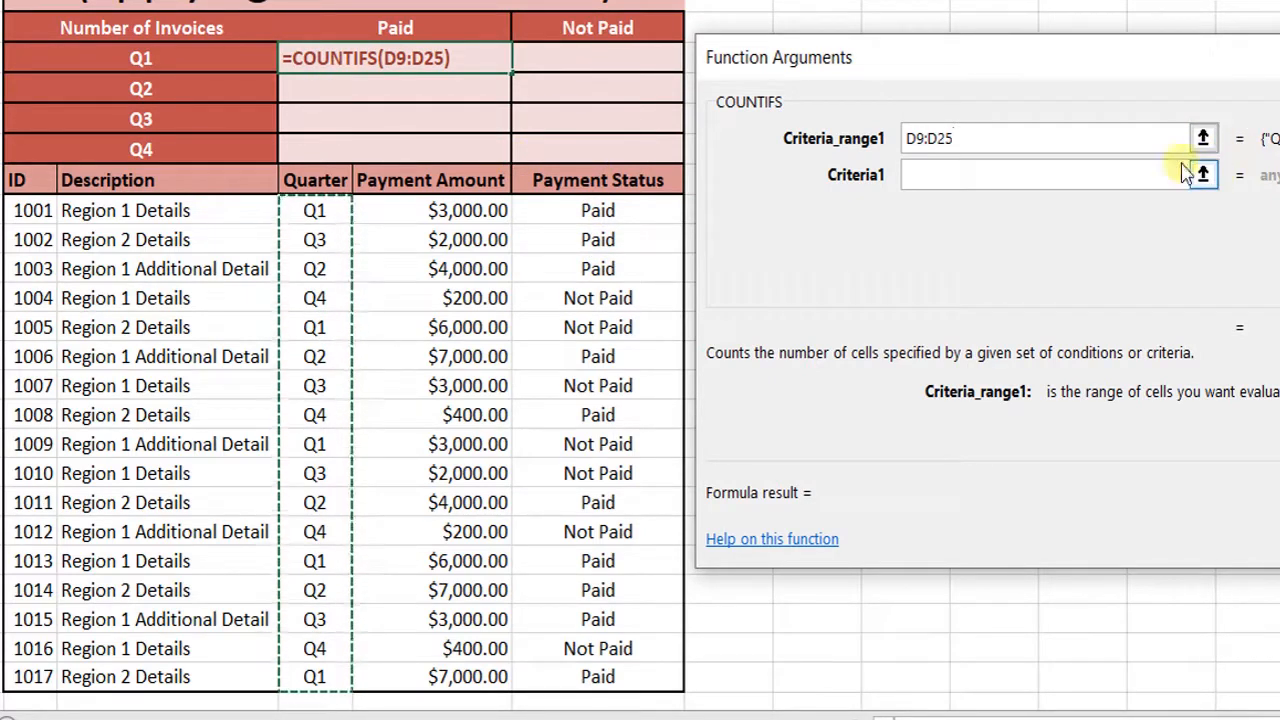
left_click(957, 180)
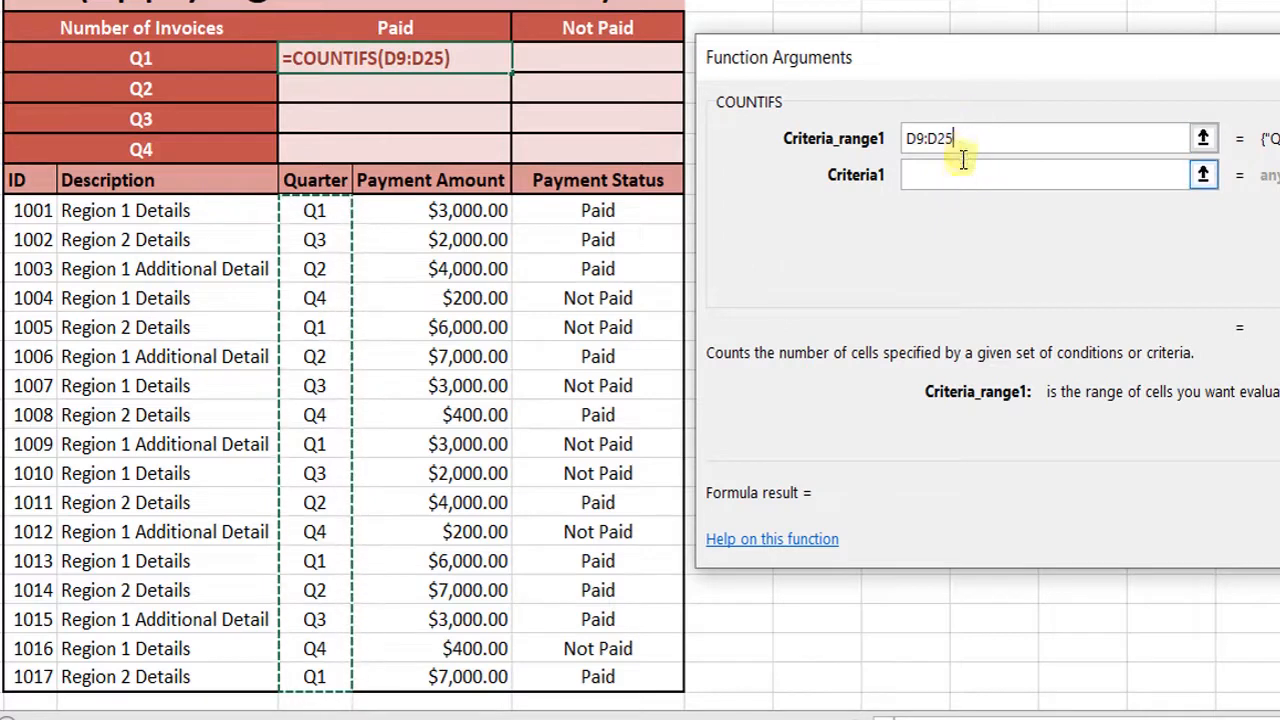
left_click(955, 178)
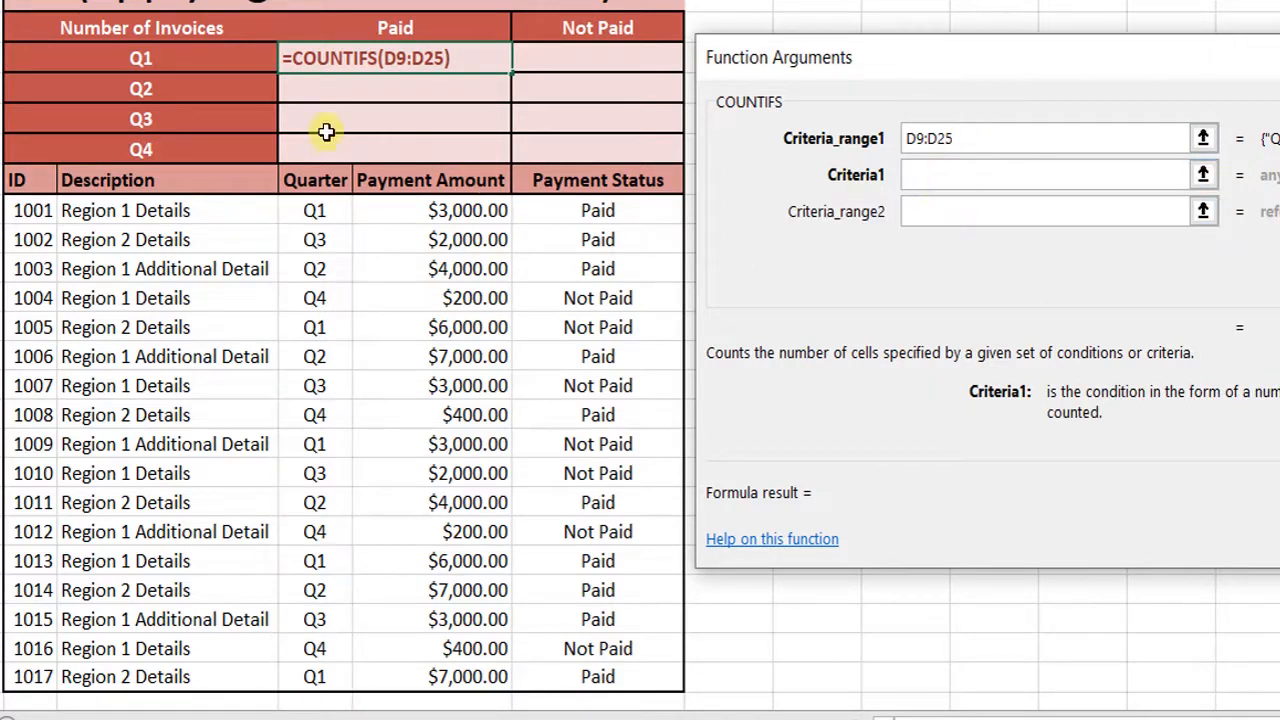
left_click(204, 57)
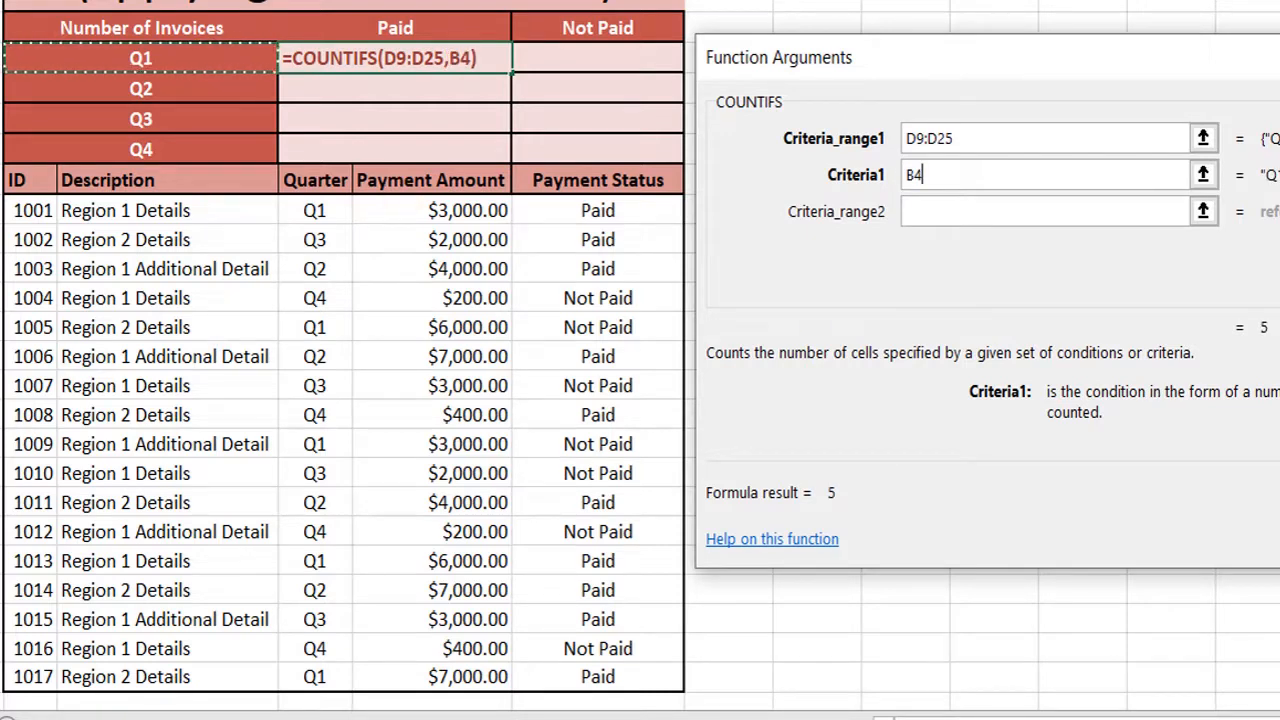
Set the second criteria range to F9:F25 in the Payment Status column
left_click(1051, 216)
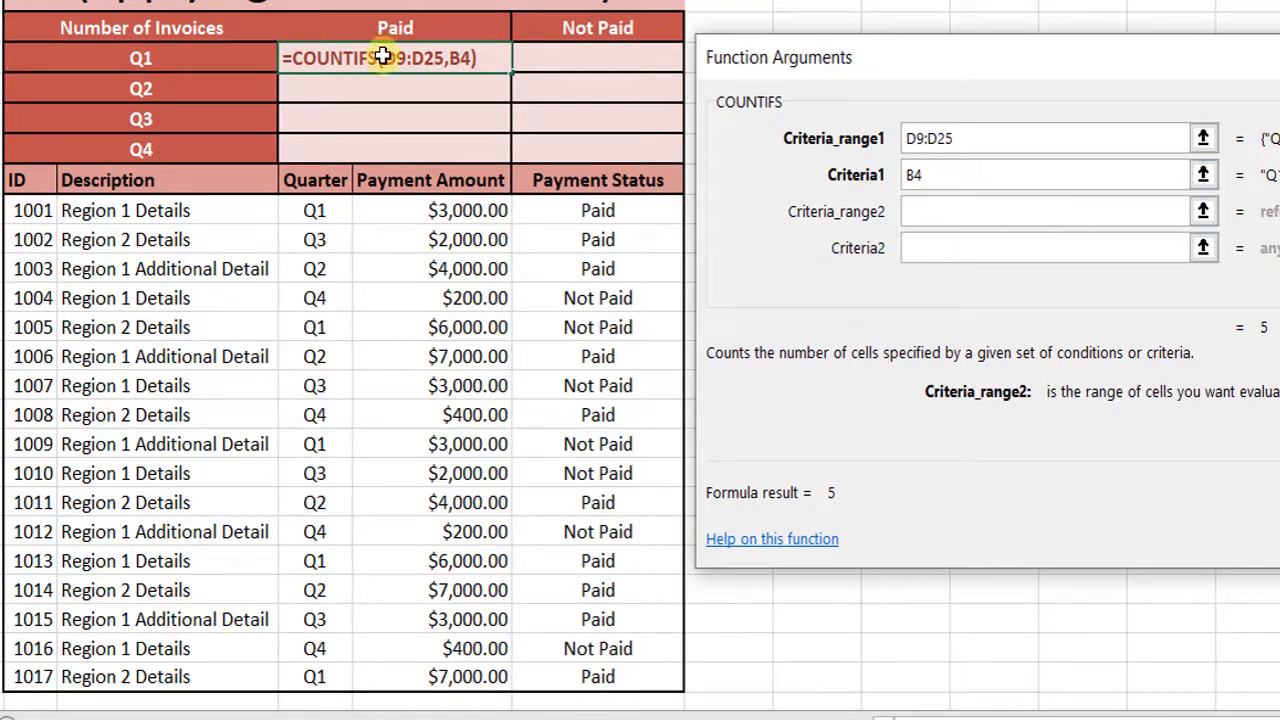
left_click(578, 209)
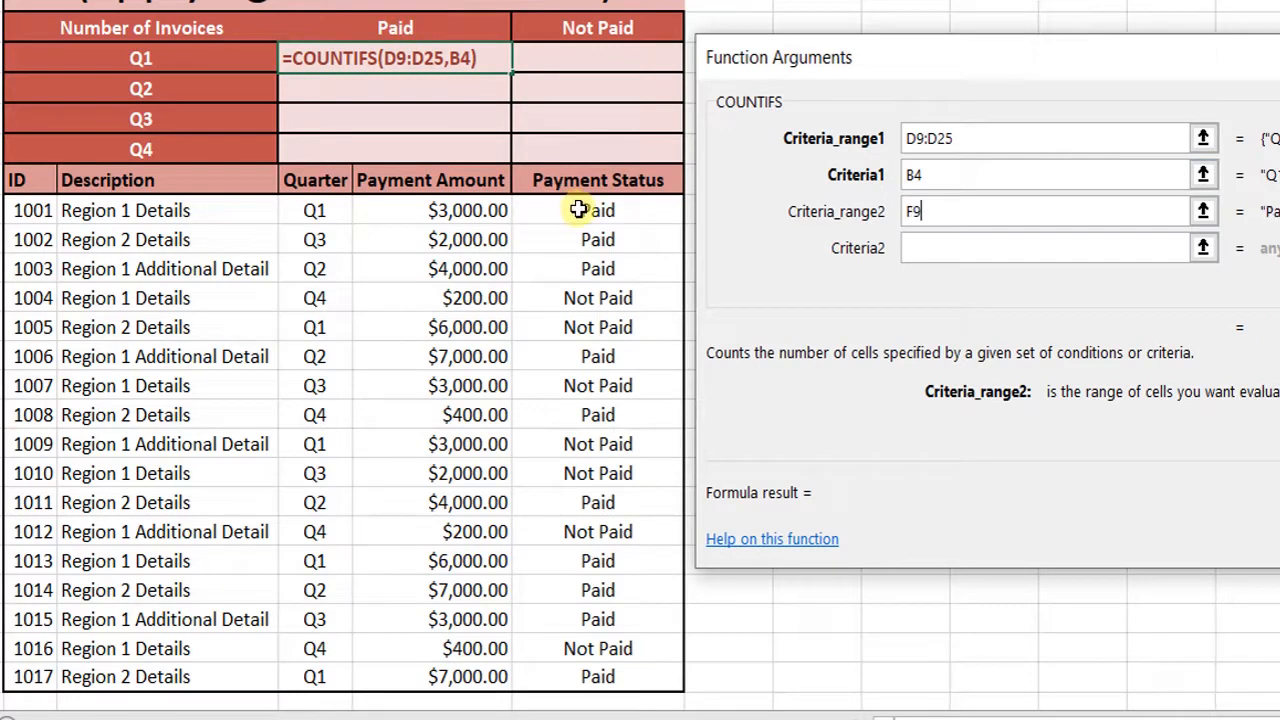
key("shift+Down")
key("shift+Down")
key("shift+Down")
key("shift+Down")
key("shift+Down")
key("shift+Down")
key("shift+Down")
key("shift+Down")
key("shift+Down")
key("shift+Down")
key("shift+Down")
key("shift+Down")
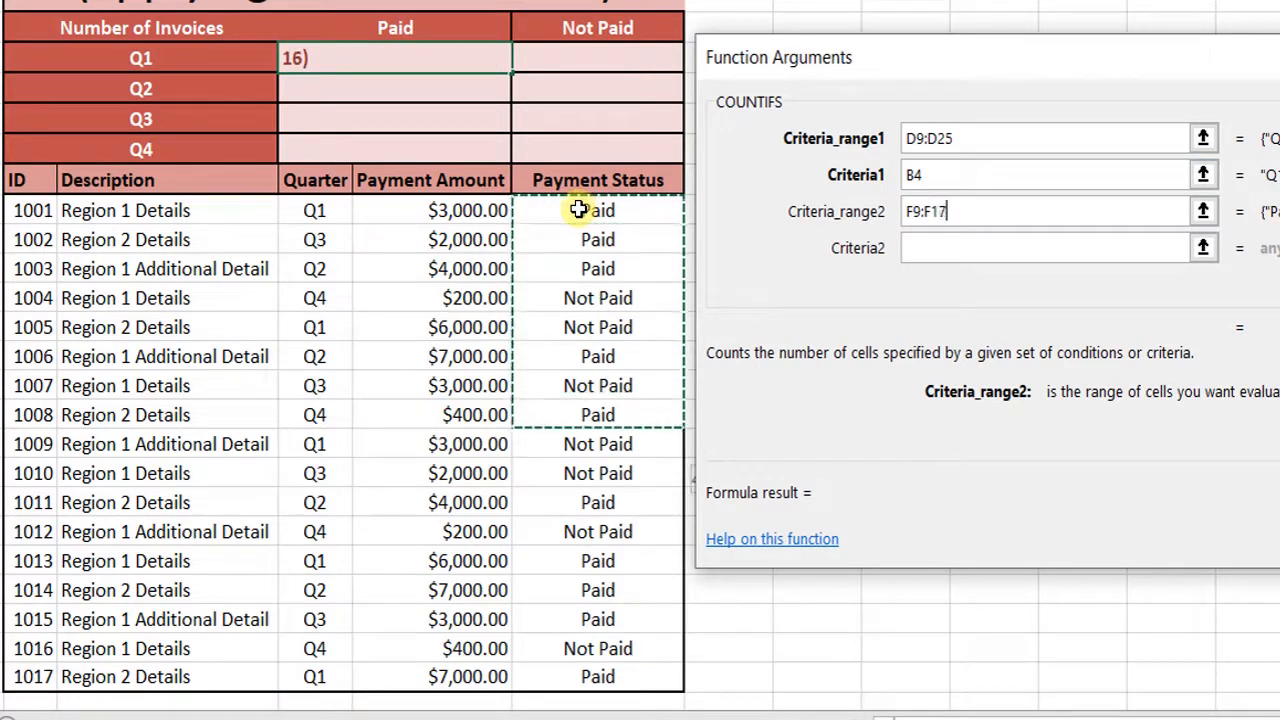
key("shift+Down")
key("shift+Down")
key("shift+Down")
key("shift+Down")
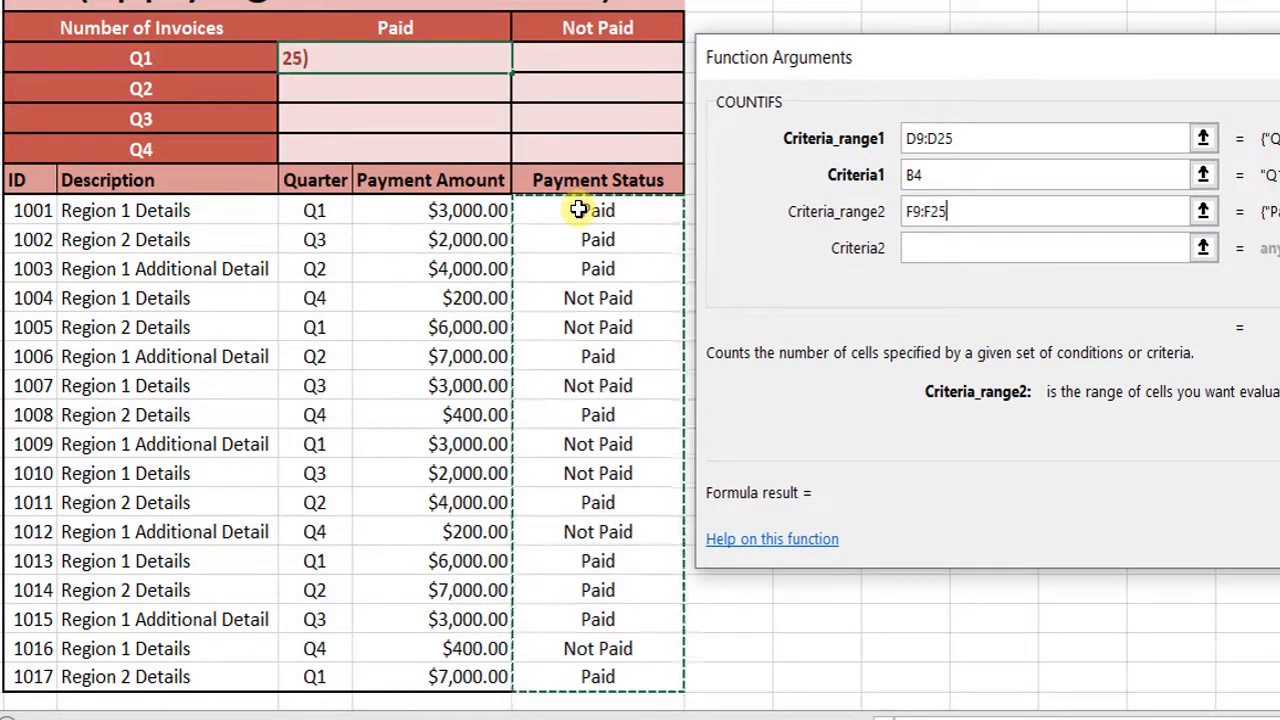
Use the Paid header cell D2 as the second criteria and complete the Q1 Paid formula
left_click(1015, 252)
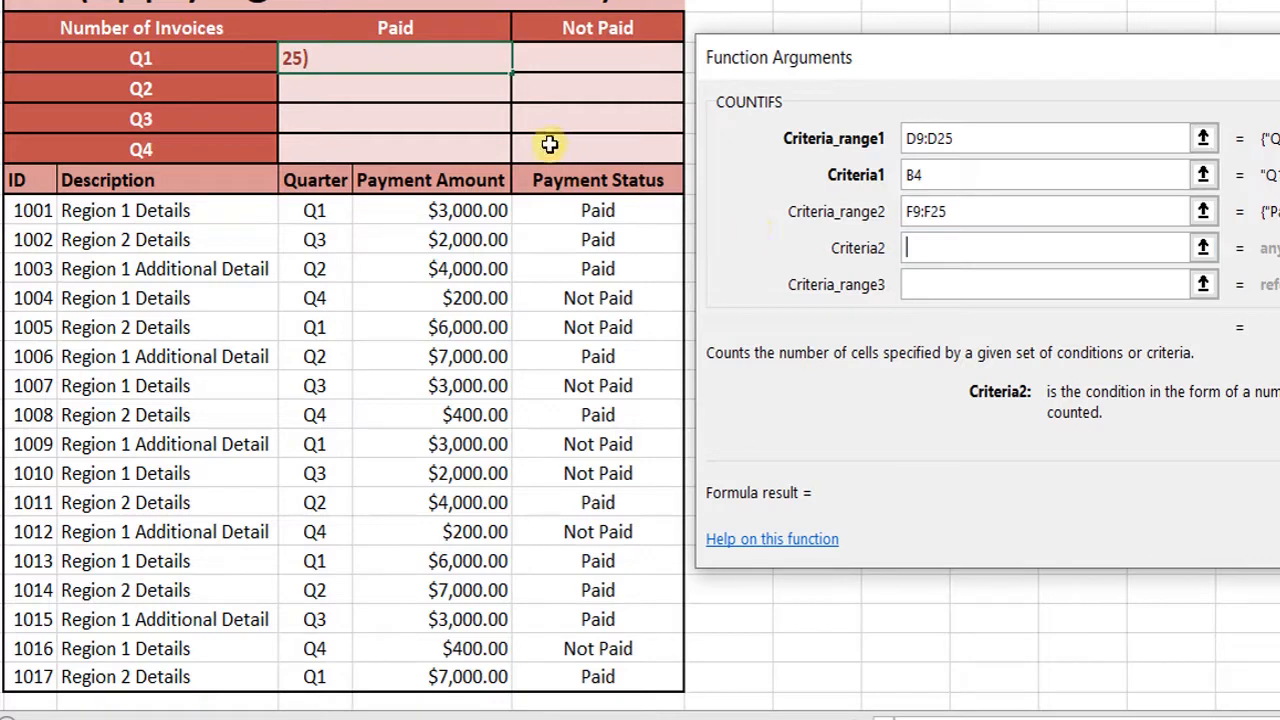
left_click(396, 20)
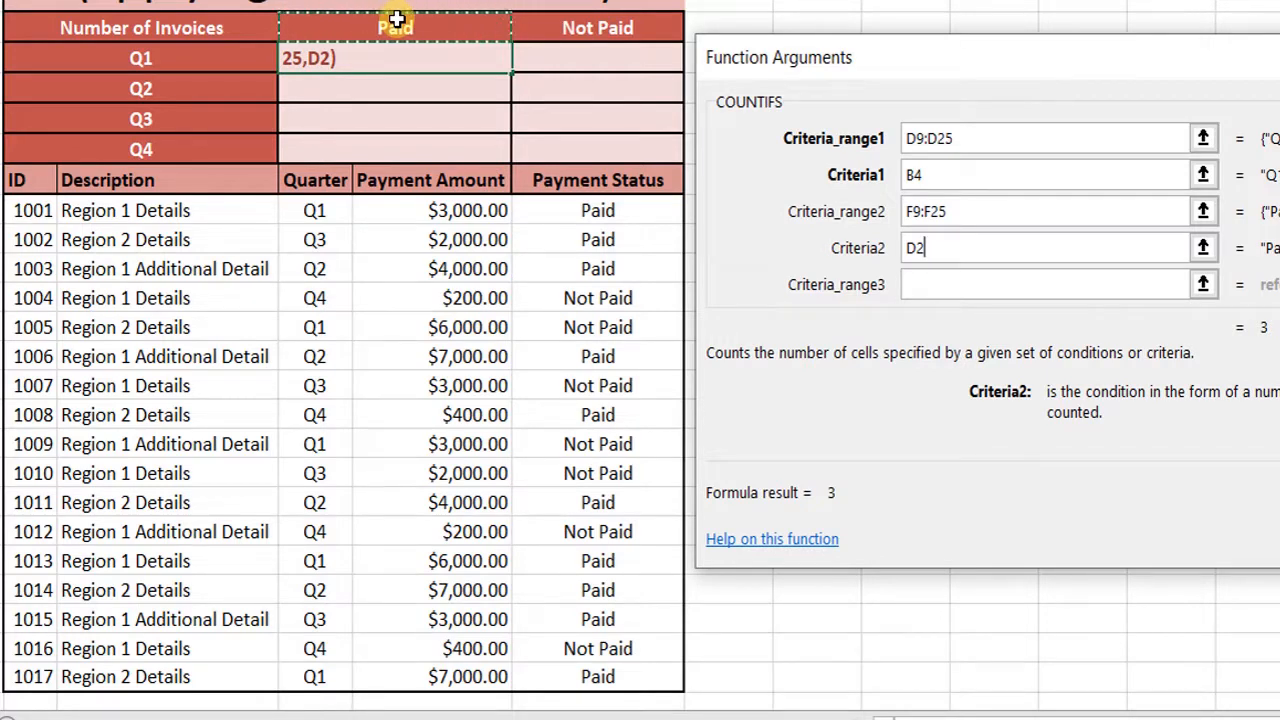
left_click(959, 285)
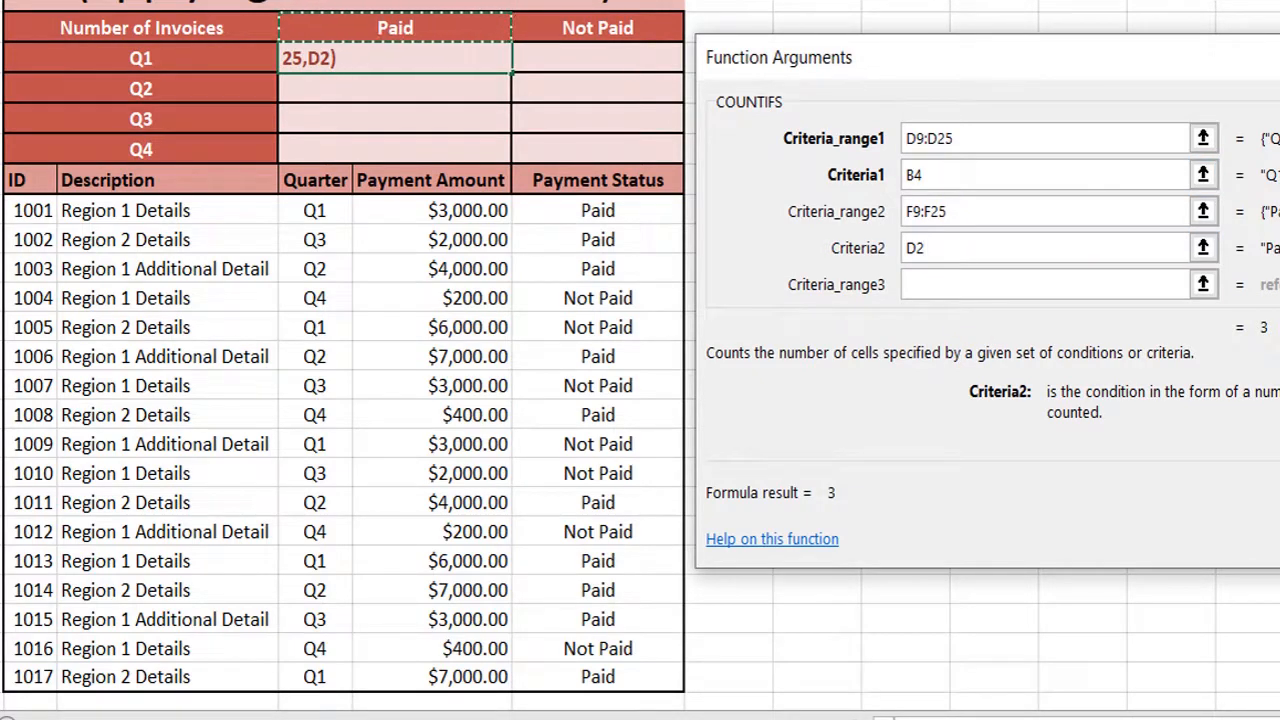
key("Return")
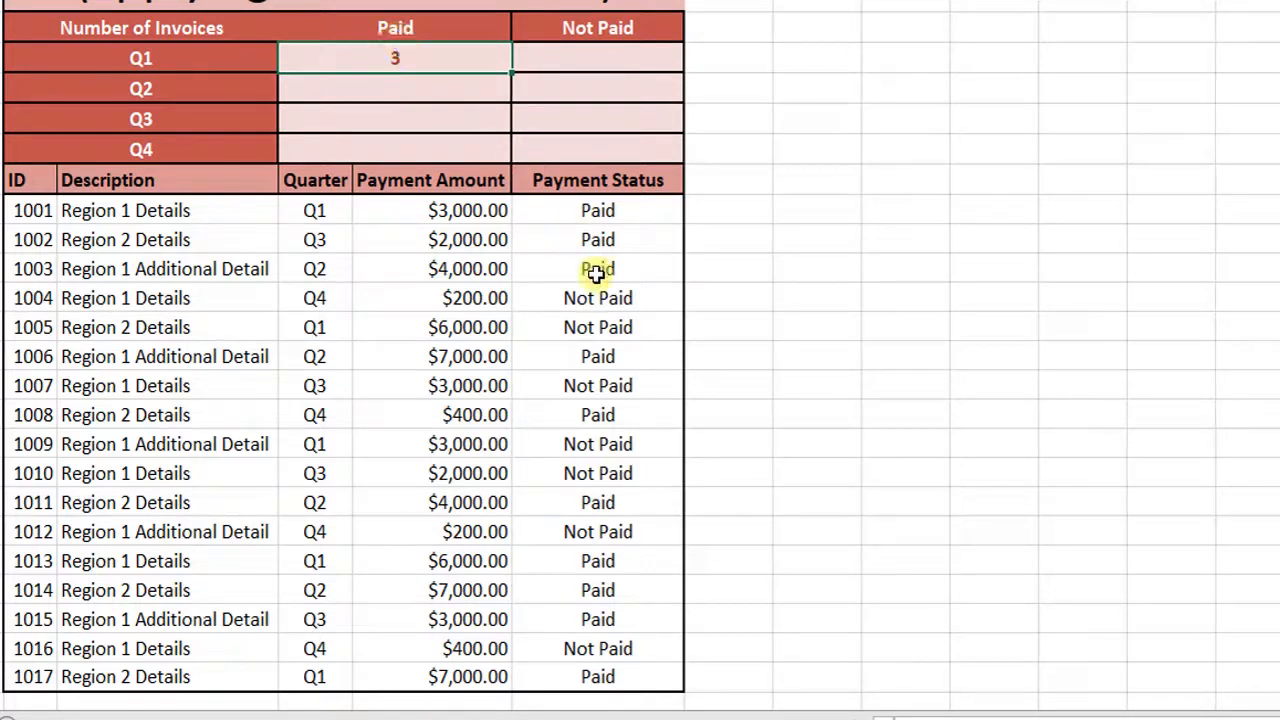
Start a COUNTIFS formula directly in the Not Paid cell for Q1
left_click(581, 56)
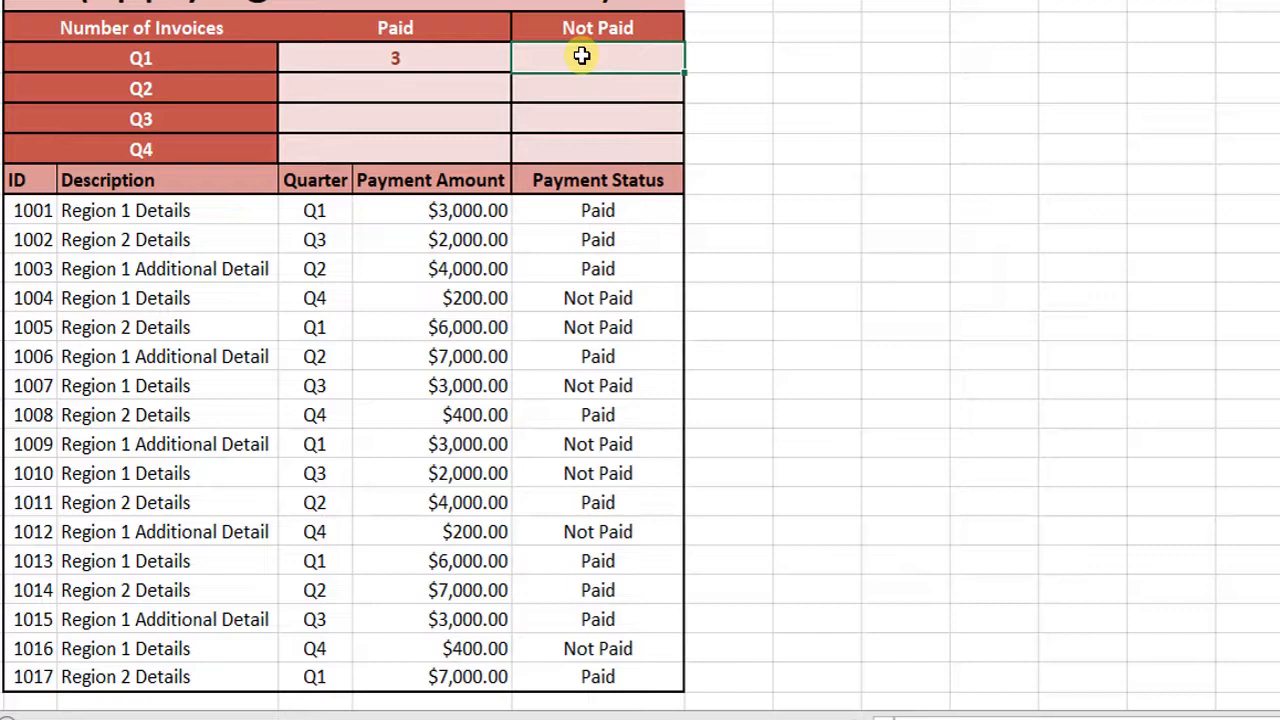
type("=c")
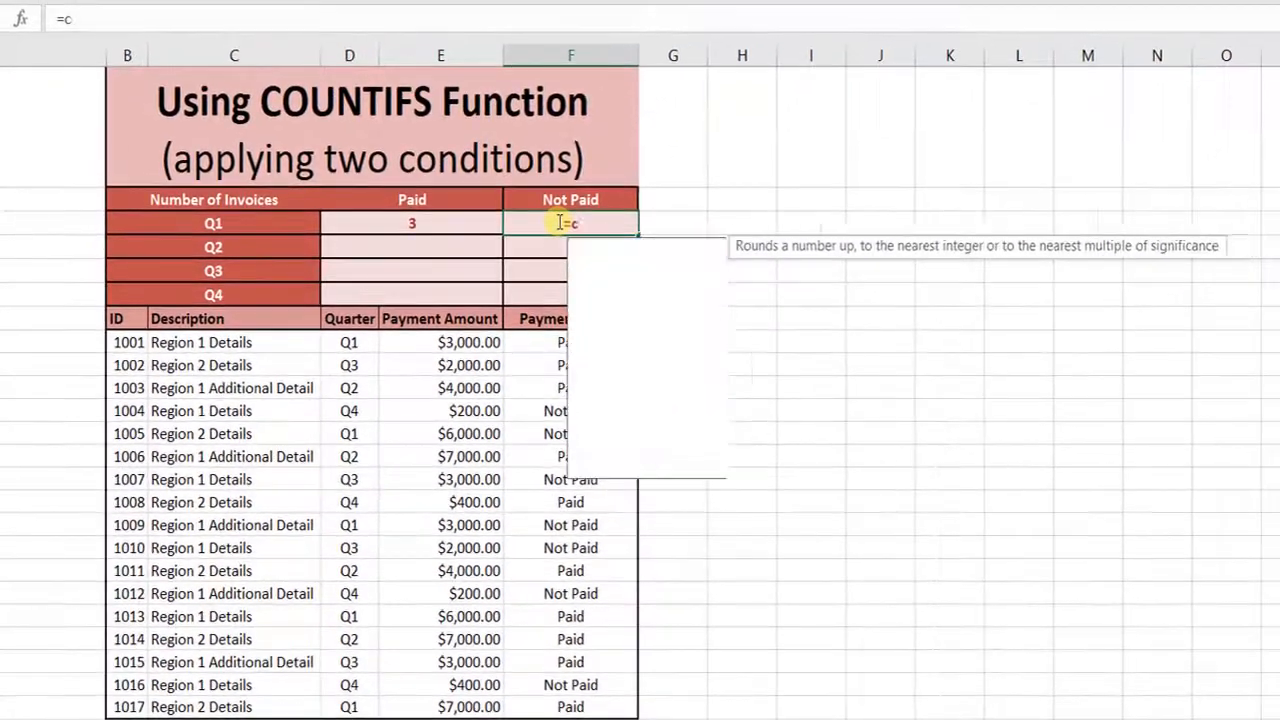
type("oun")
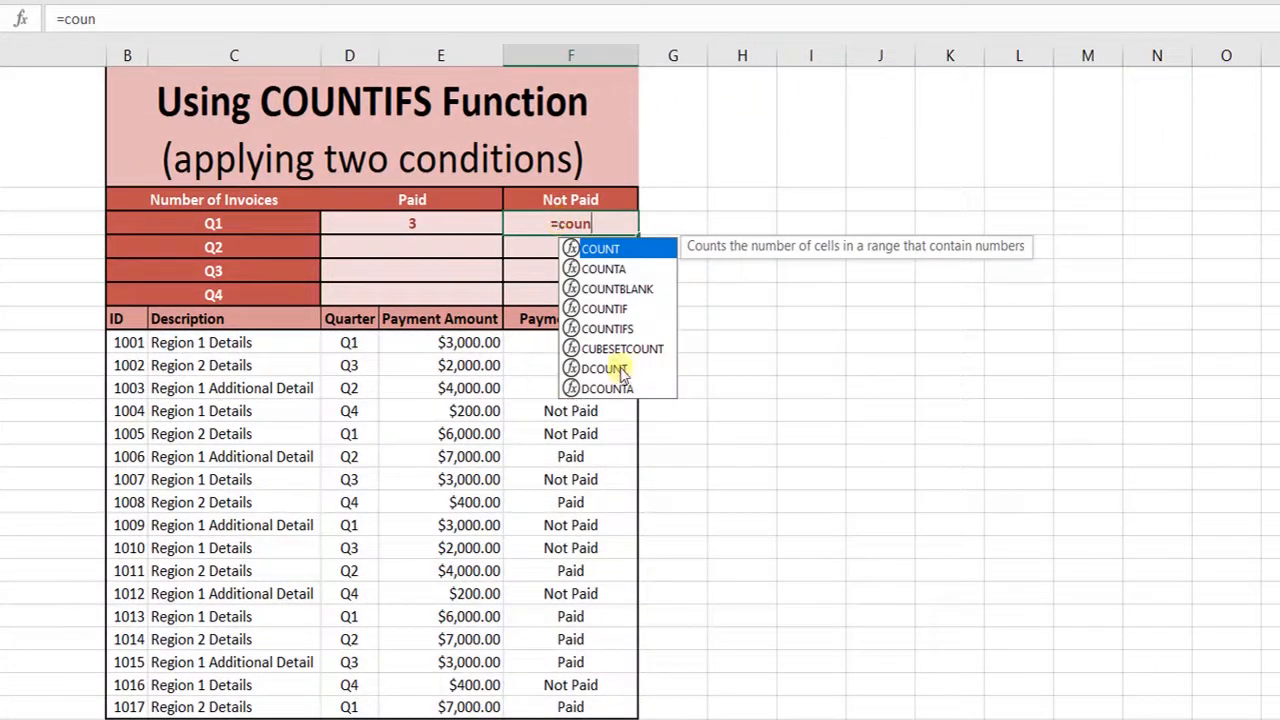
double_click(628, 328)
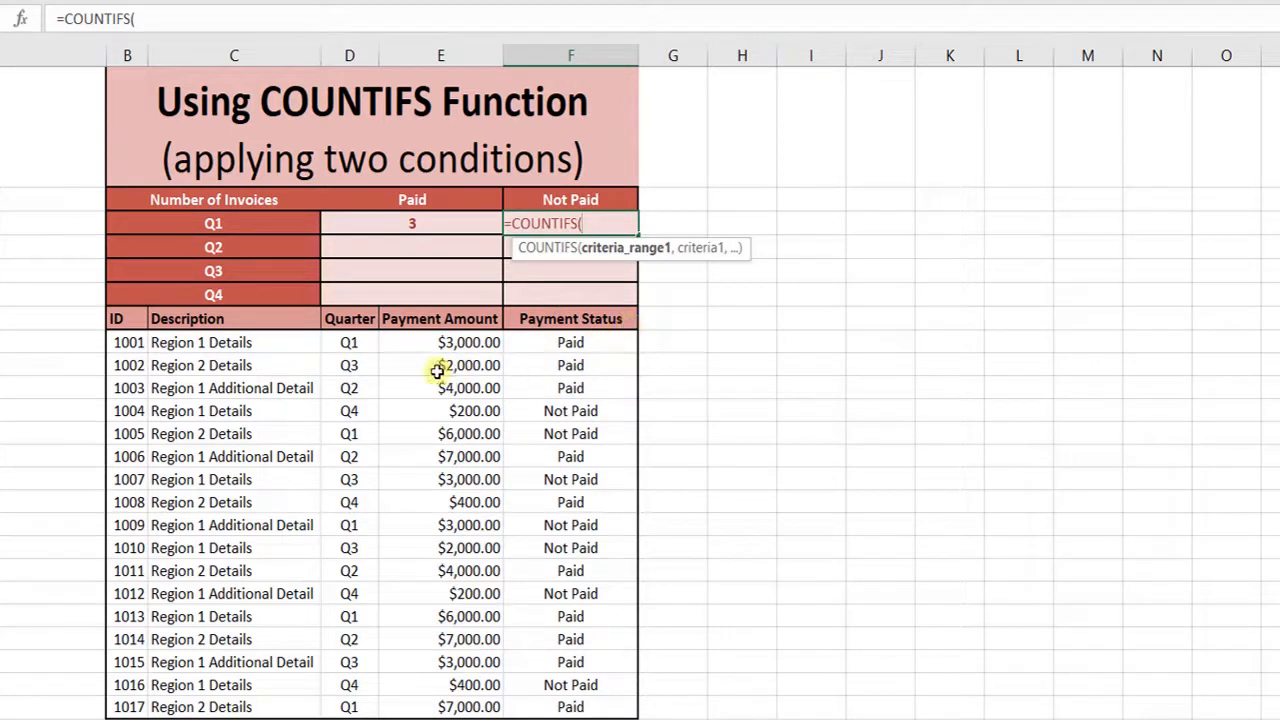
Add Quarter range D9:D25 and the Q1 label cell B4 as the first condition of the Not Paid formula
left_click(349, 342)
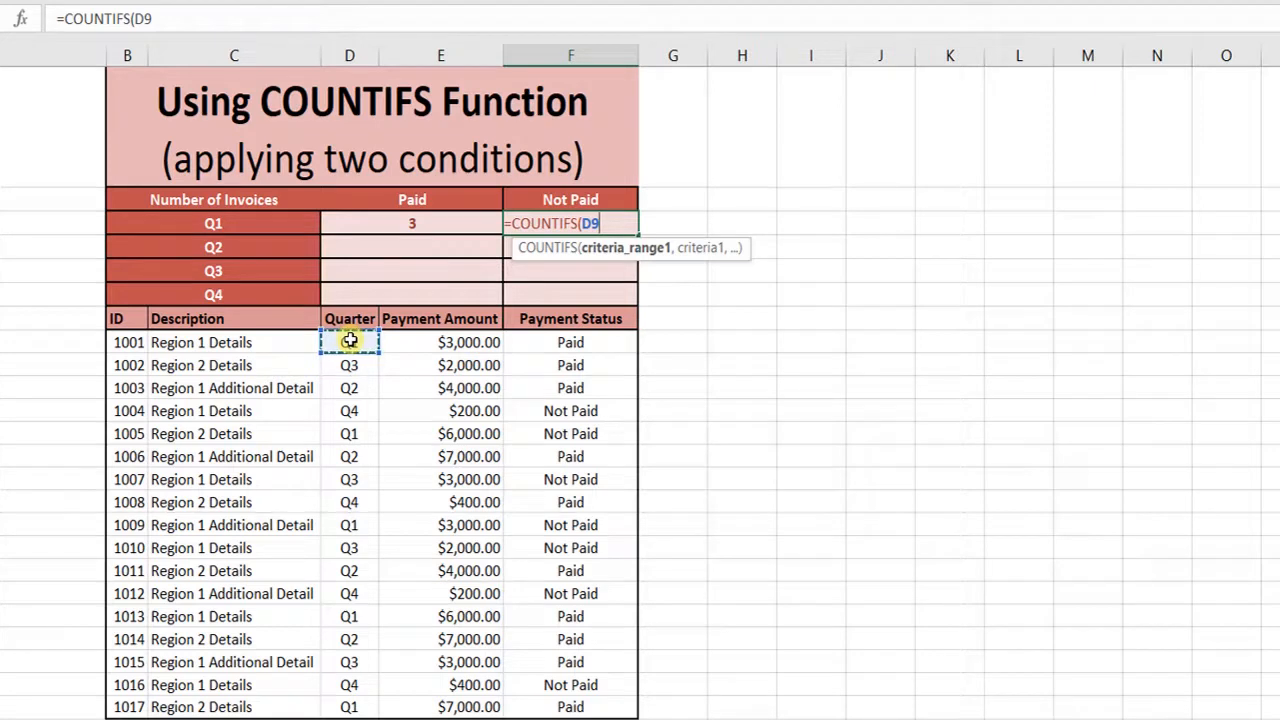
key("shift+Down")
key("shift+Down")
key("shift+Down")
key("shift+Down")
key("shift+Down")
key("shift+Down")
key("shift+Down")
key("shift+Down")
key("shift+Down")
key("shift+Down")
key("shift+Down")
key("shift+Down")
key("shift+Down")
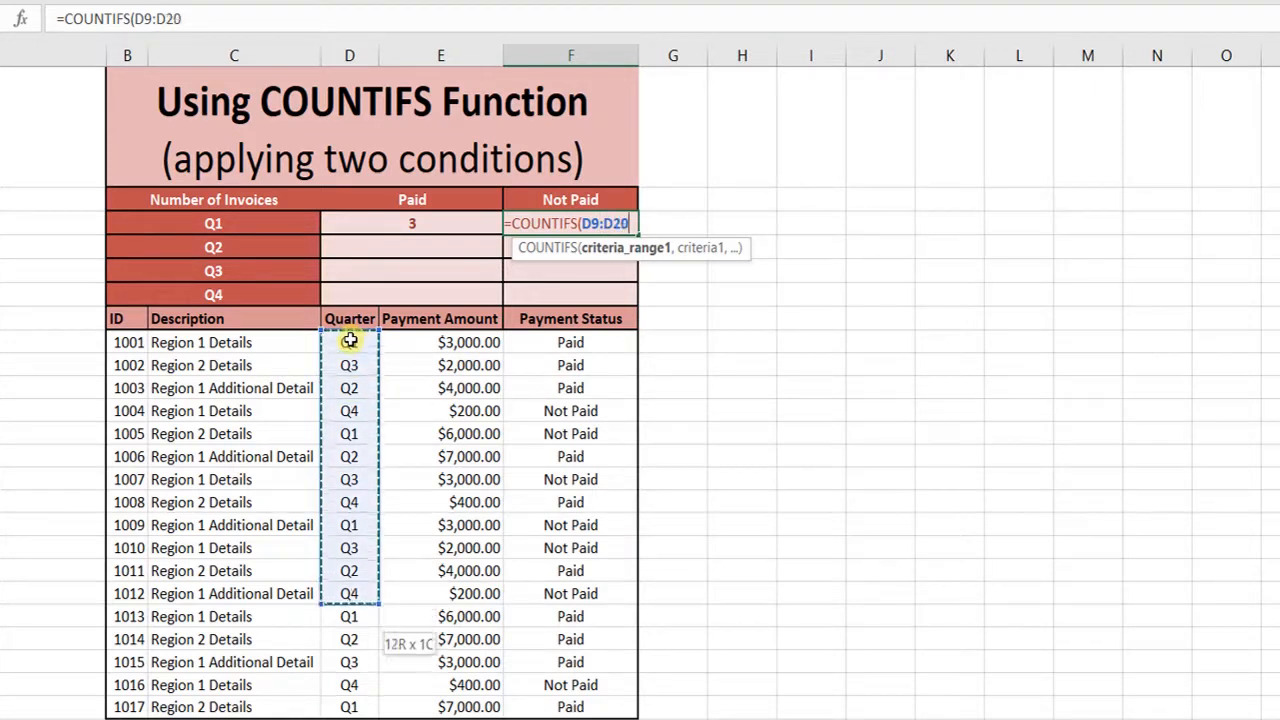
key("shift+Down")
key("shift+Down")
key("shift+Down")
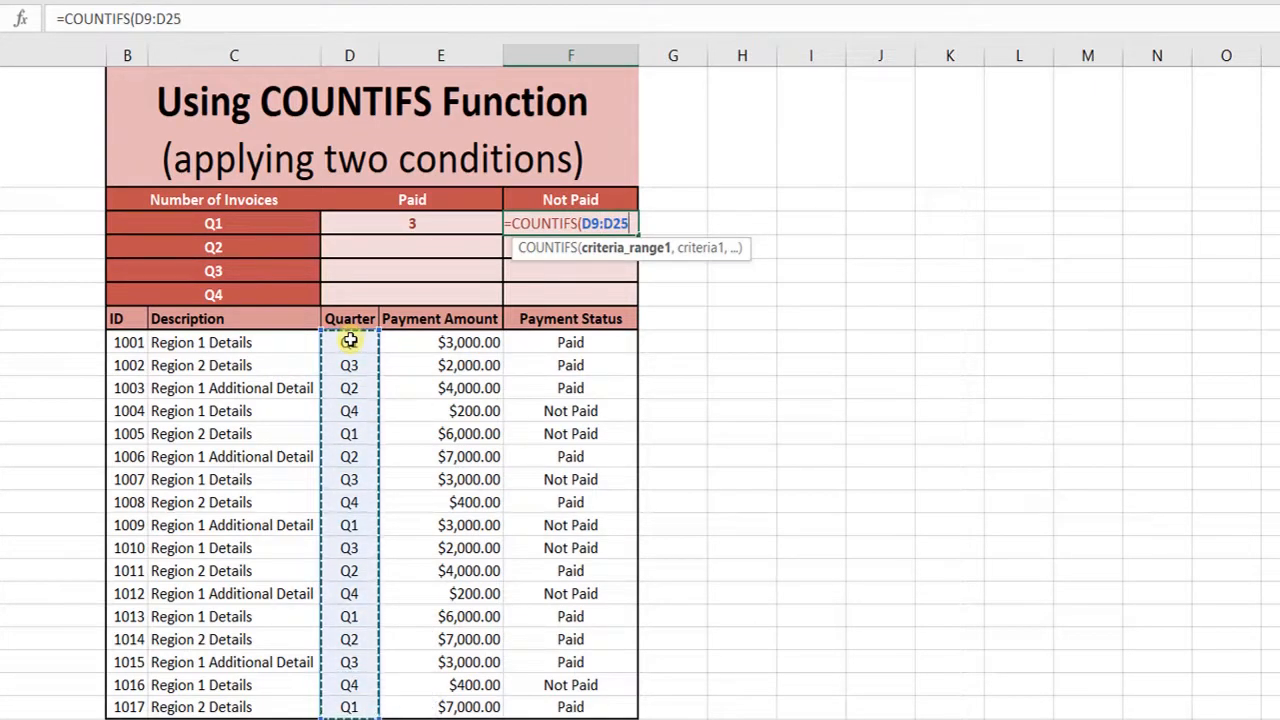
type(",")
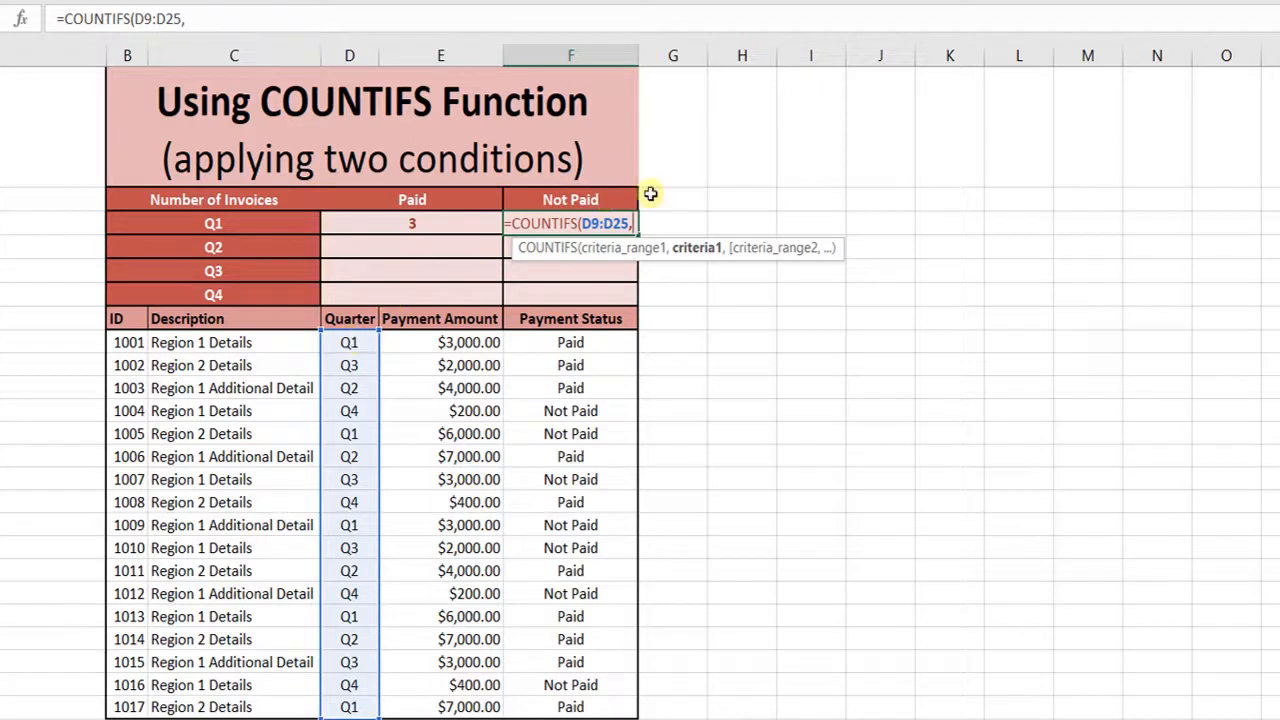
left_click(240, 226)
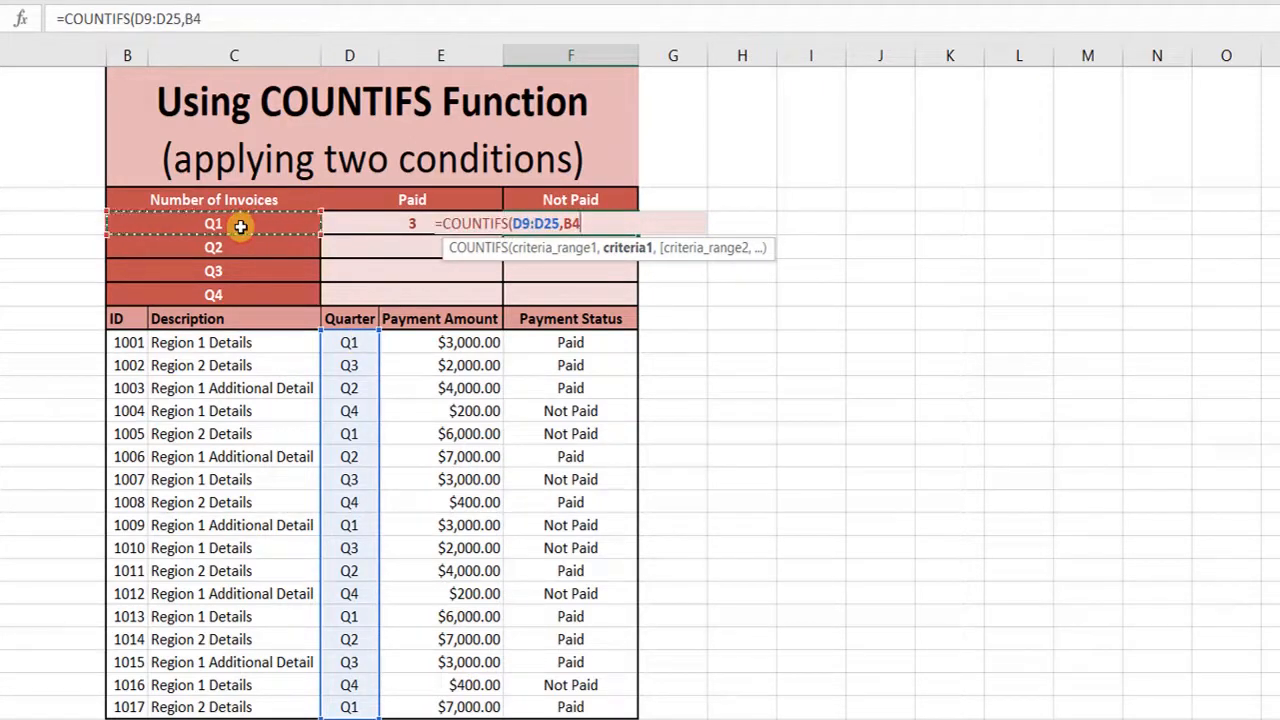
type(",")
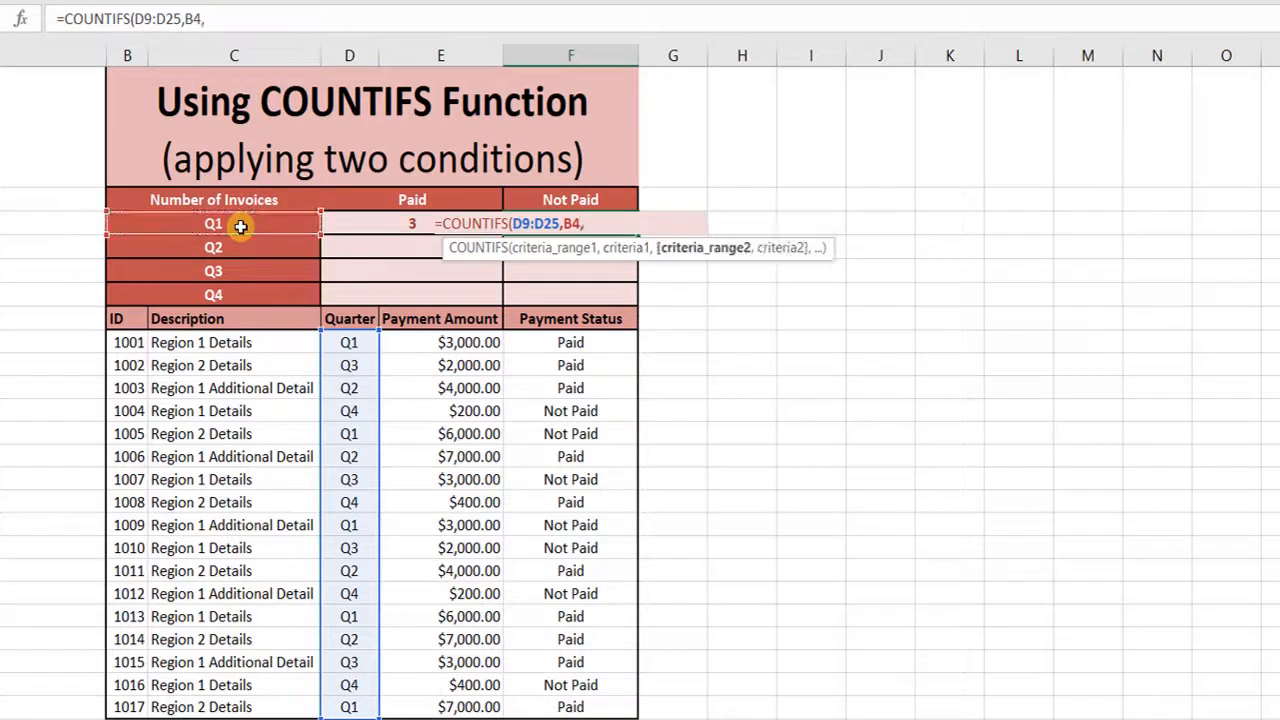
Add Payment Status range F9:F25 as the second criteria range of the Q1 Not Paid formula
left_click(617, 345)
key("shift+Down")
key("shift+Down")
key("shift+Down")
key("shift+Down")
key("shift+Down")
key("shift+Down")
key("shift+Down")
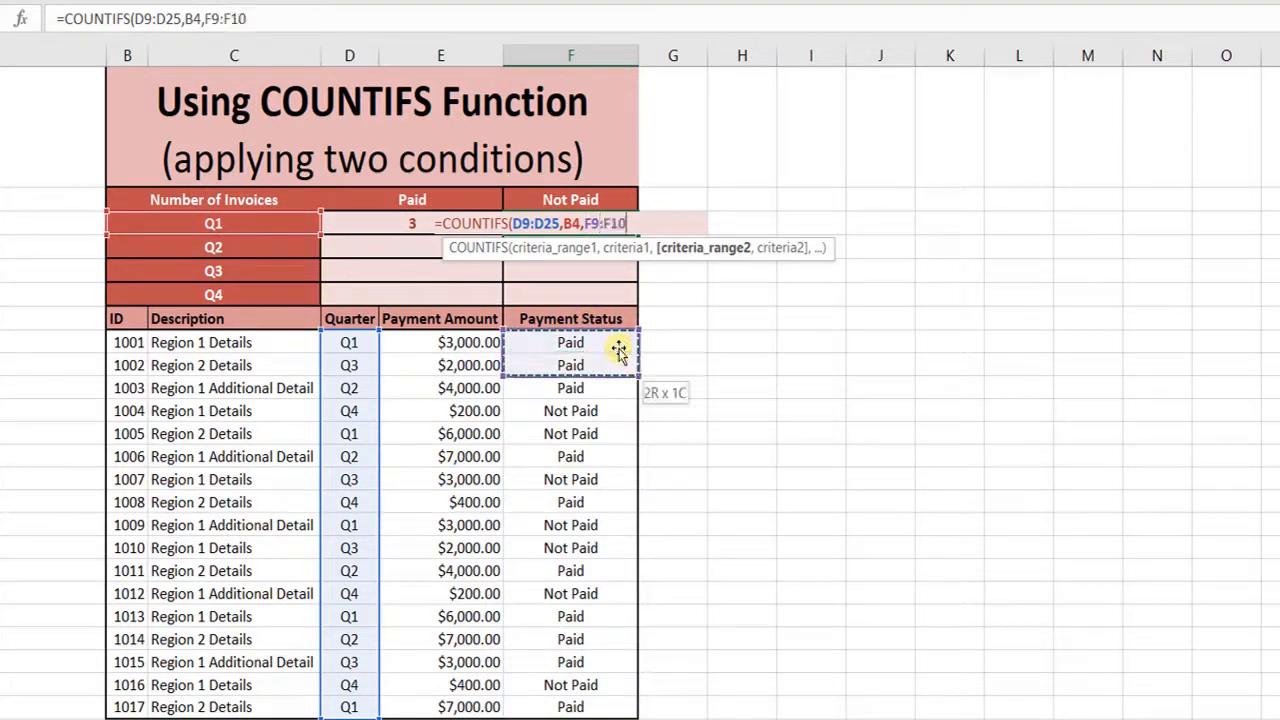
key("shift+Down")
key("shift+Down")
key("shift+Down")
key("shift+Down")
key("shift+Down")
key("shift+Down")
key("shift+Down")
key("shift+Down")
key("shift+Down")
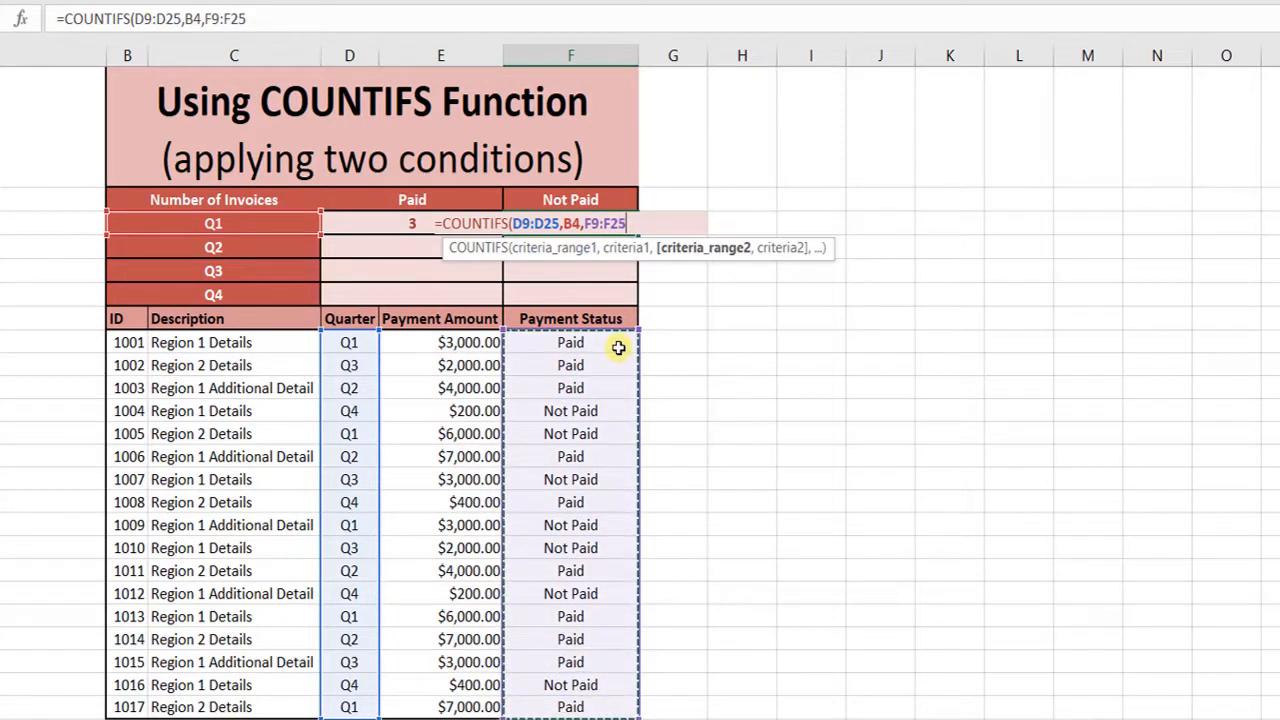
Use the Not Paid header cell F2 as the second criteria and complete the Q1 Not Paid formula
type(",")
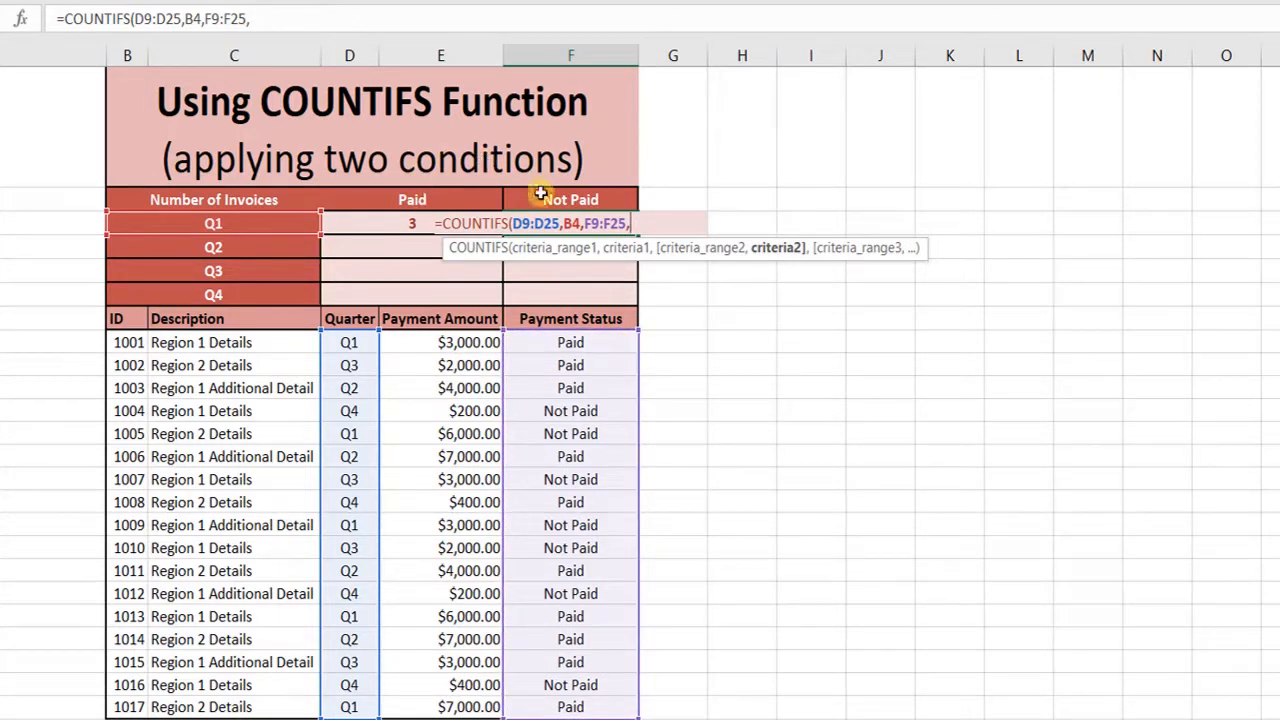
left_click(590, 203)
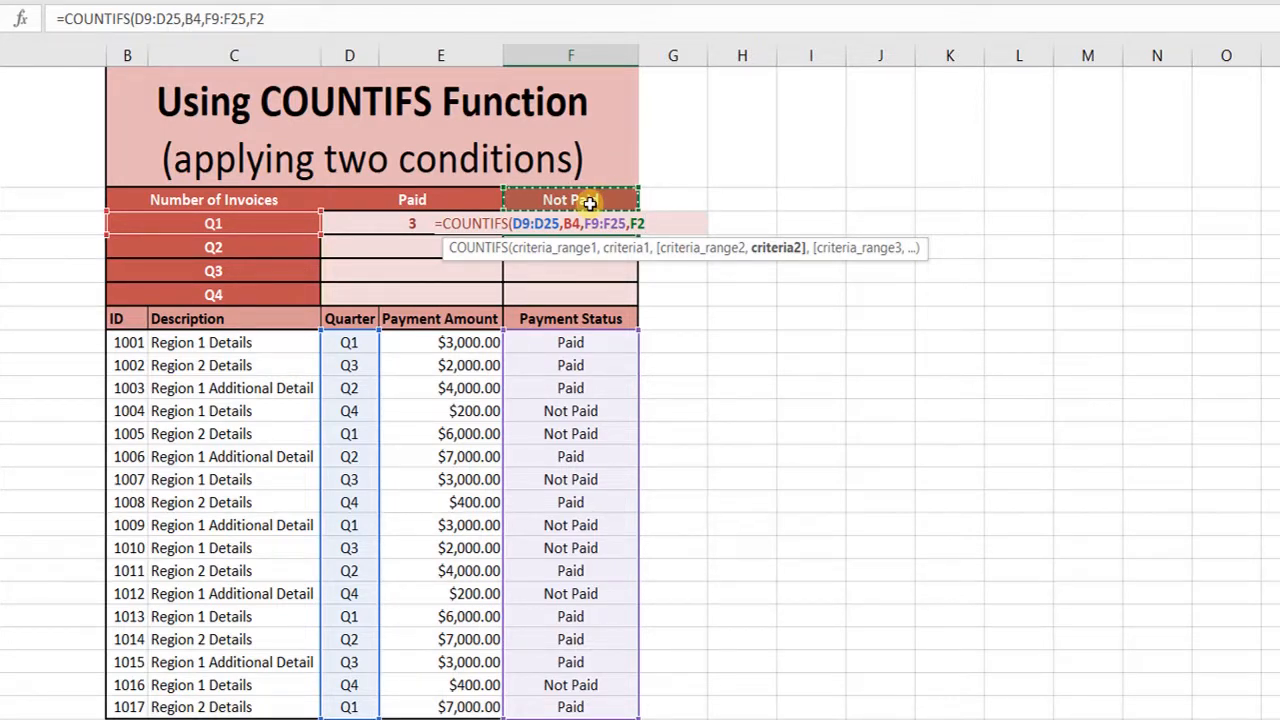
type(")")
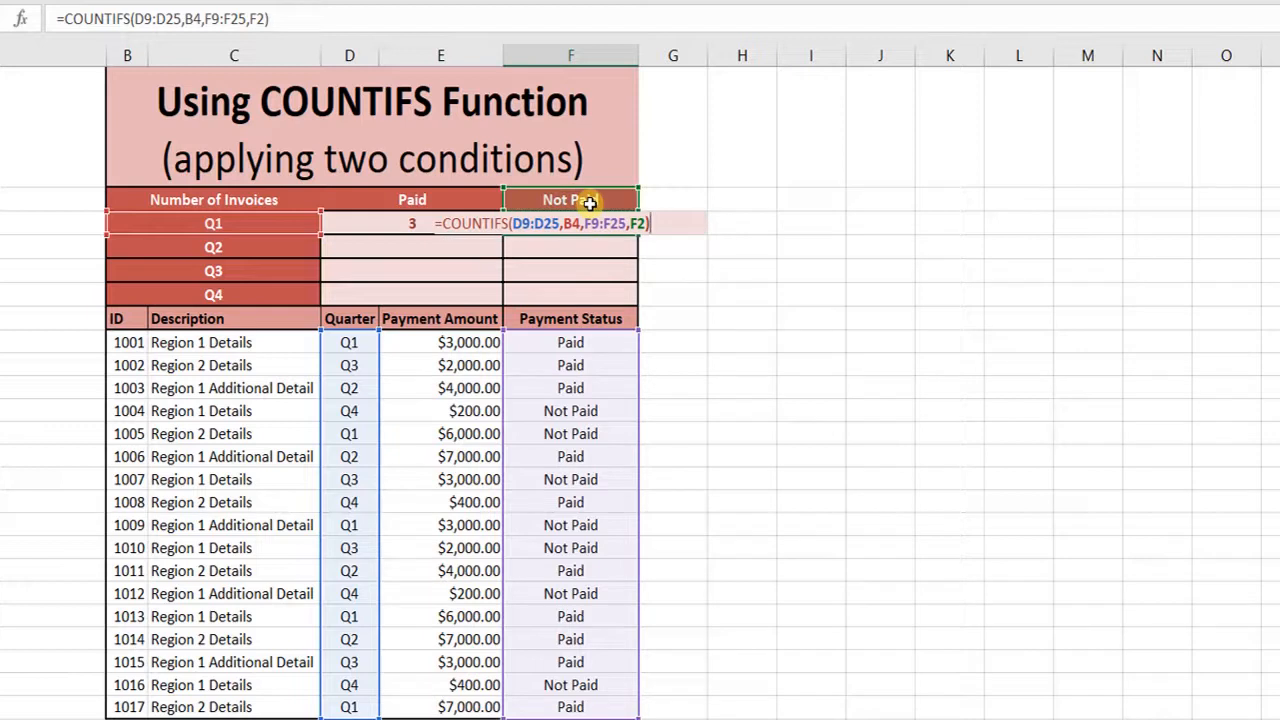
key("Return")
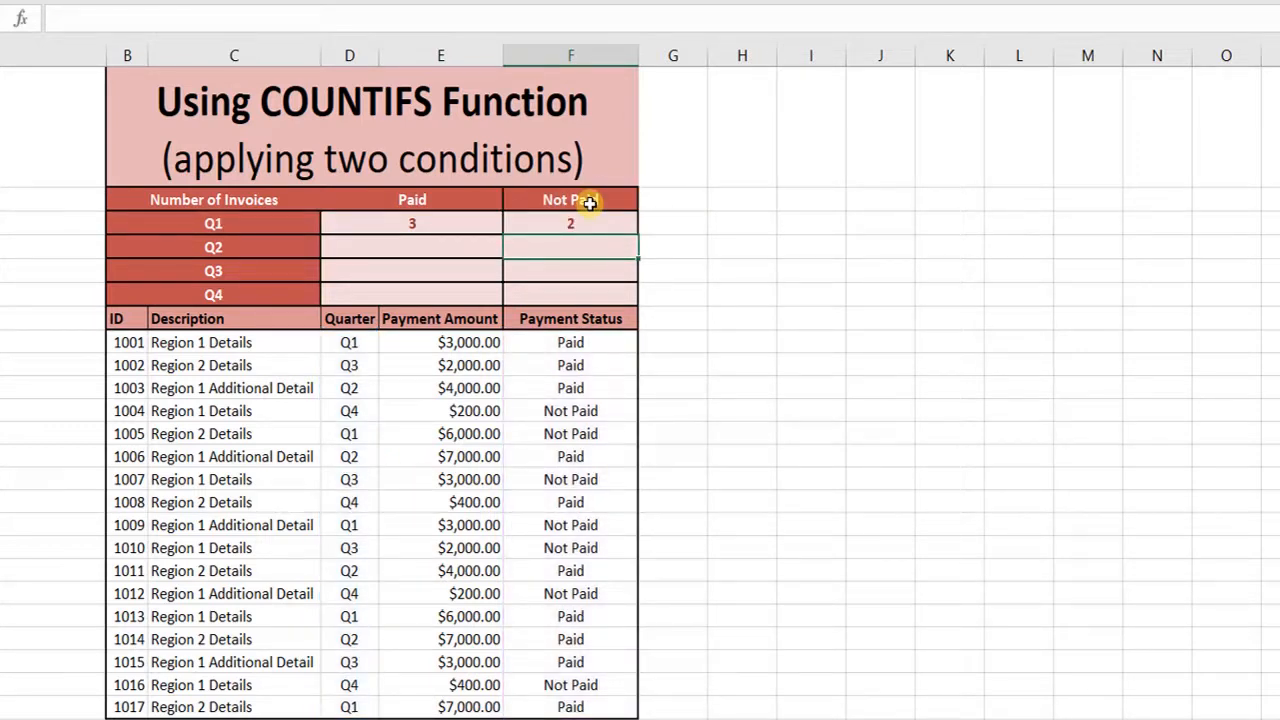
Start a COUNTIFS formula in the Paid cell for Q2
left_click(433, 246)
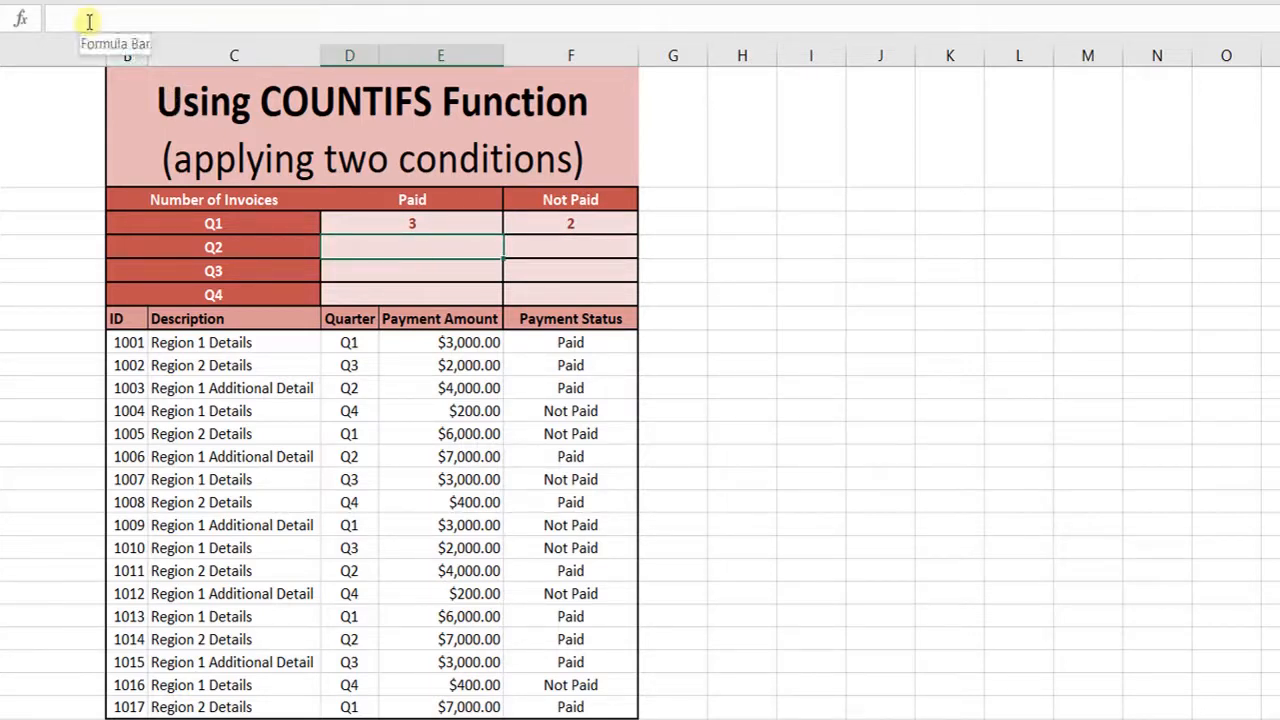
left_click(446, 224)
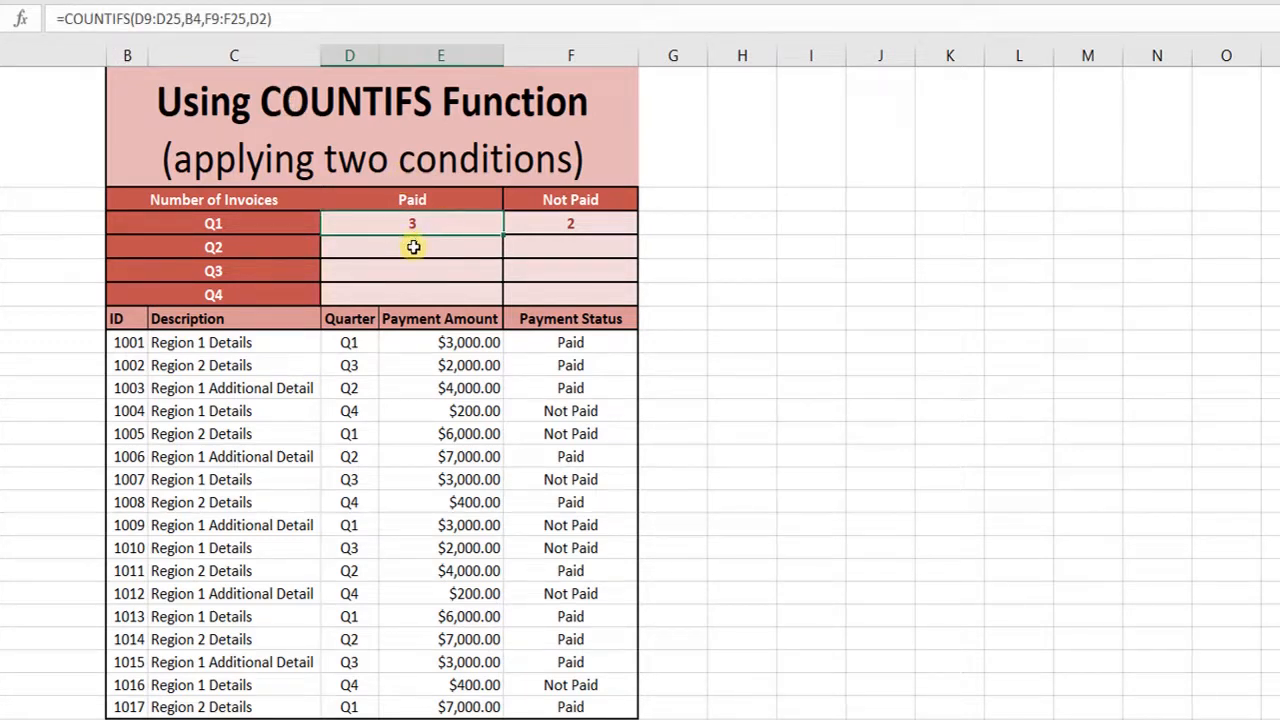
left_click(413, 247)
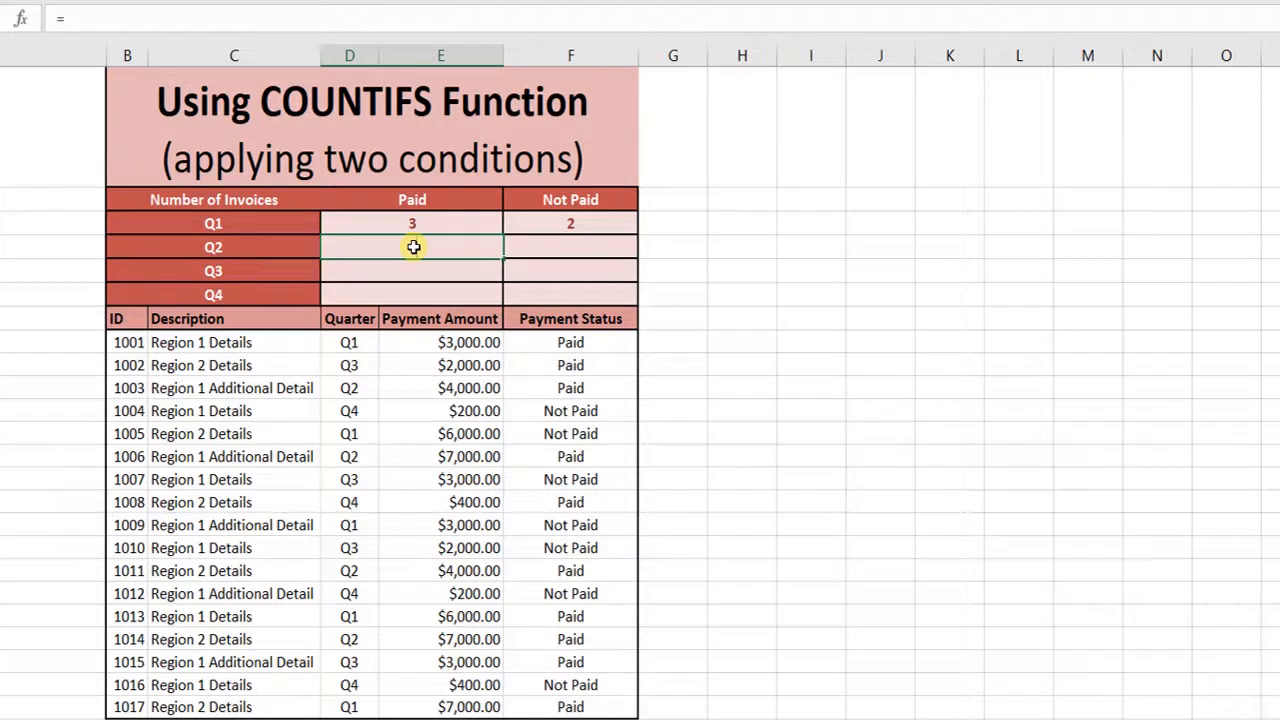
type("=sum")
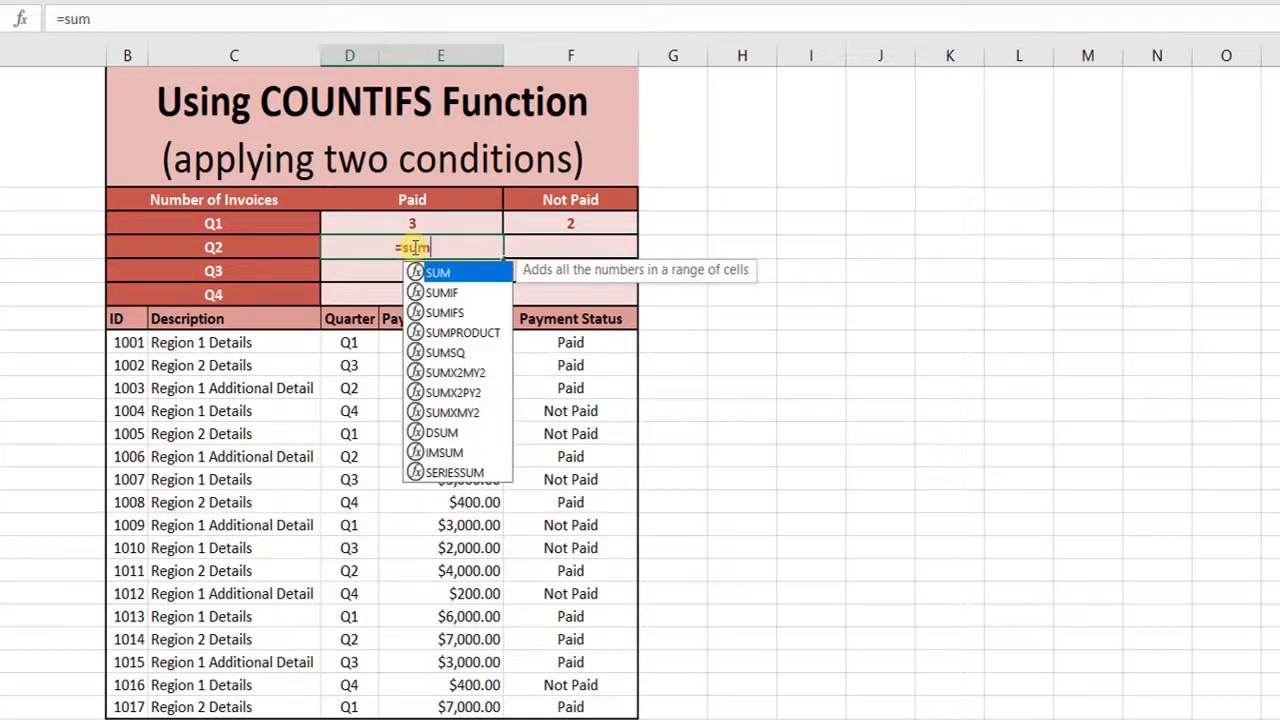
key("BackSpace")
key("BackSpace")
key("BackSpace")
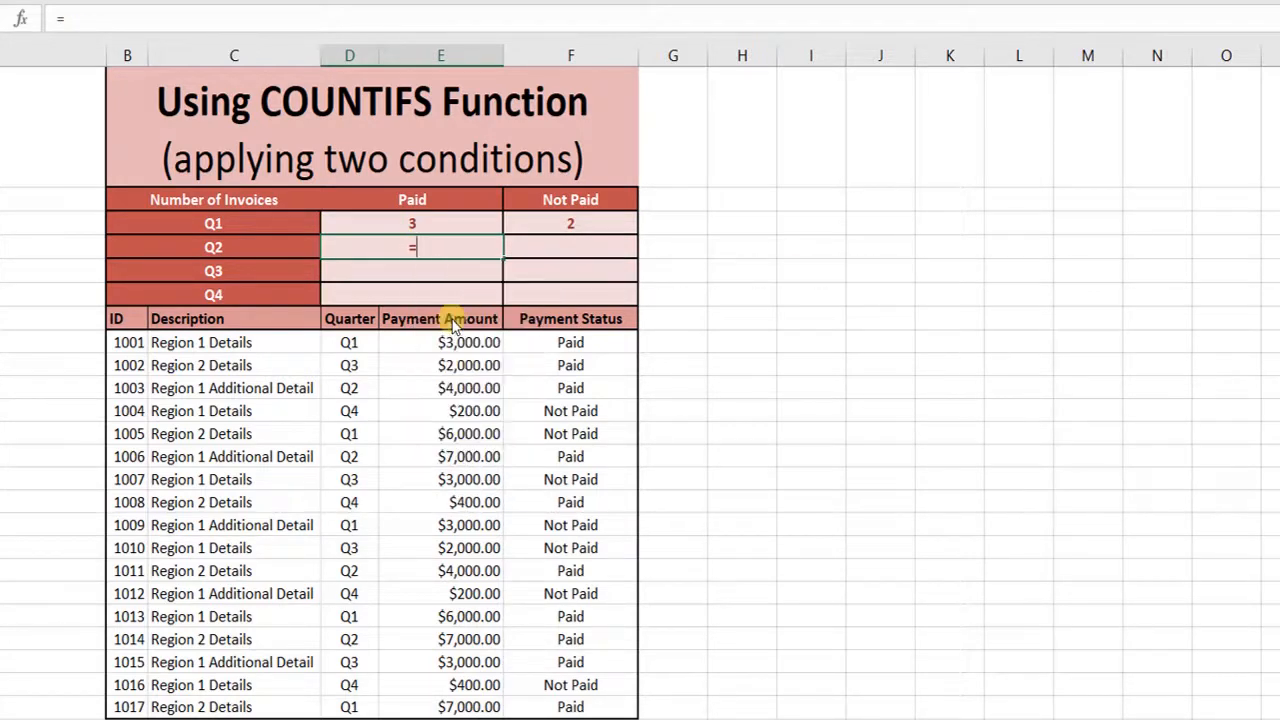
type("count")
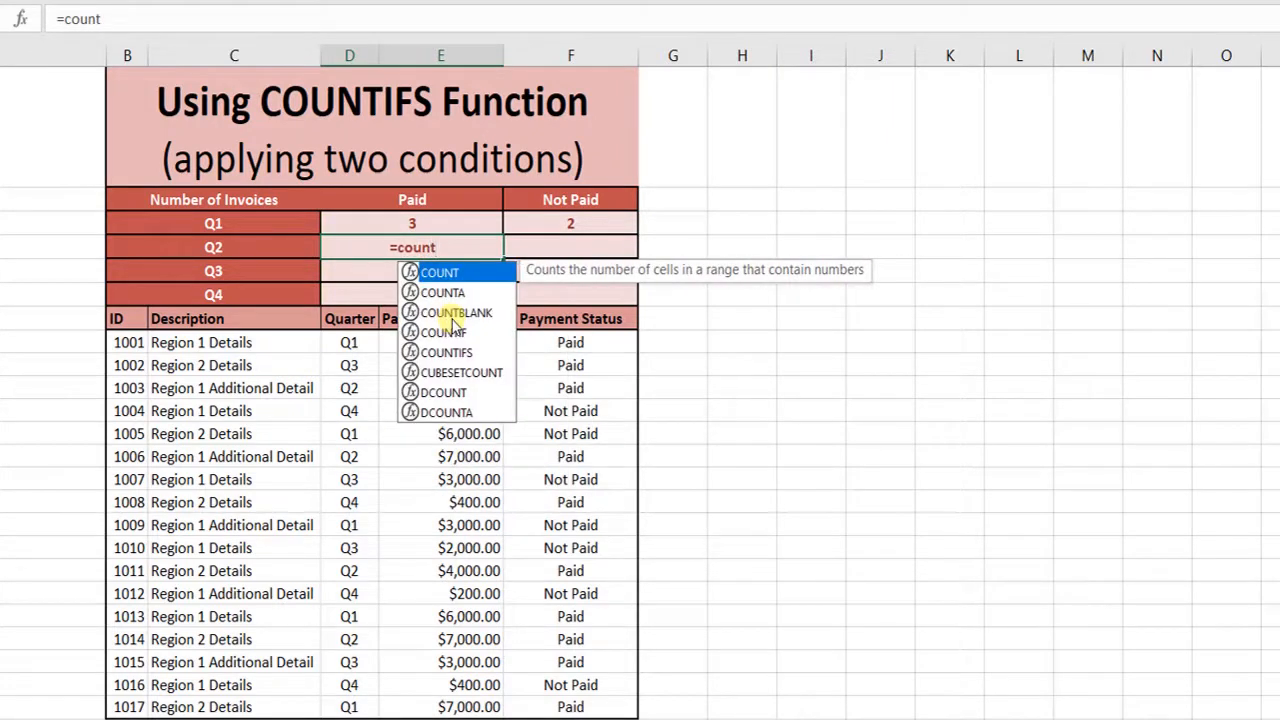
double_click(446, 352)
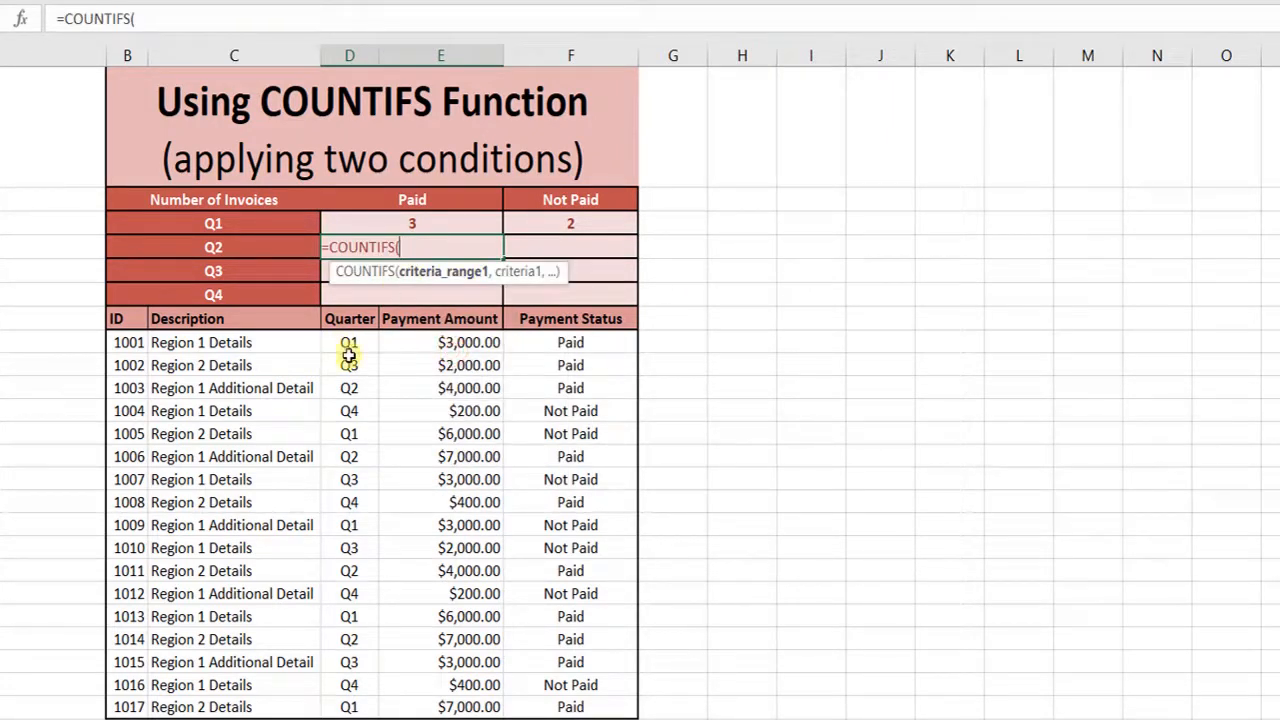
Add Quarter range D9:D25 and the Q2 label cell B5 as the first condition of the Q2 Paid formula
left_click_drag(348, 350, 349, 707)
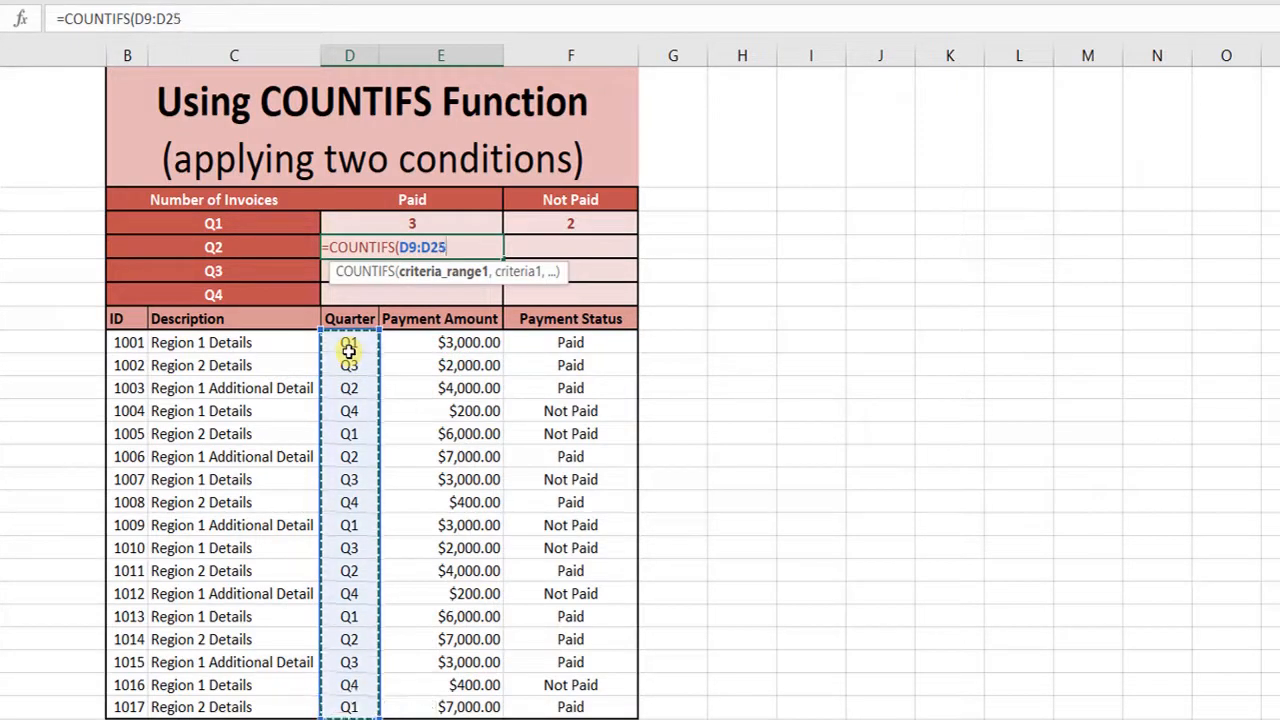
type(",")
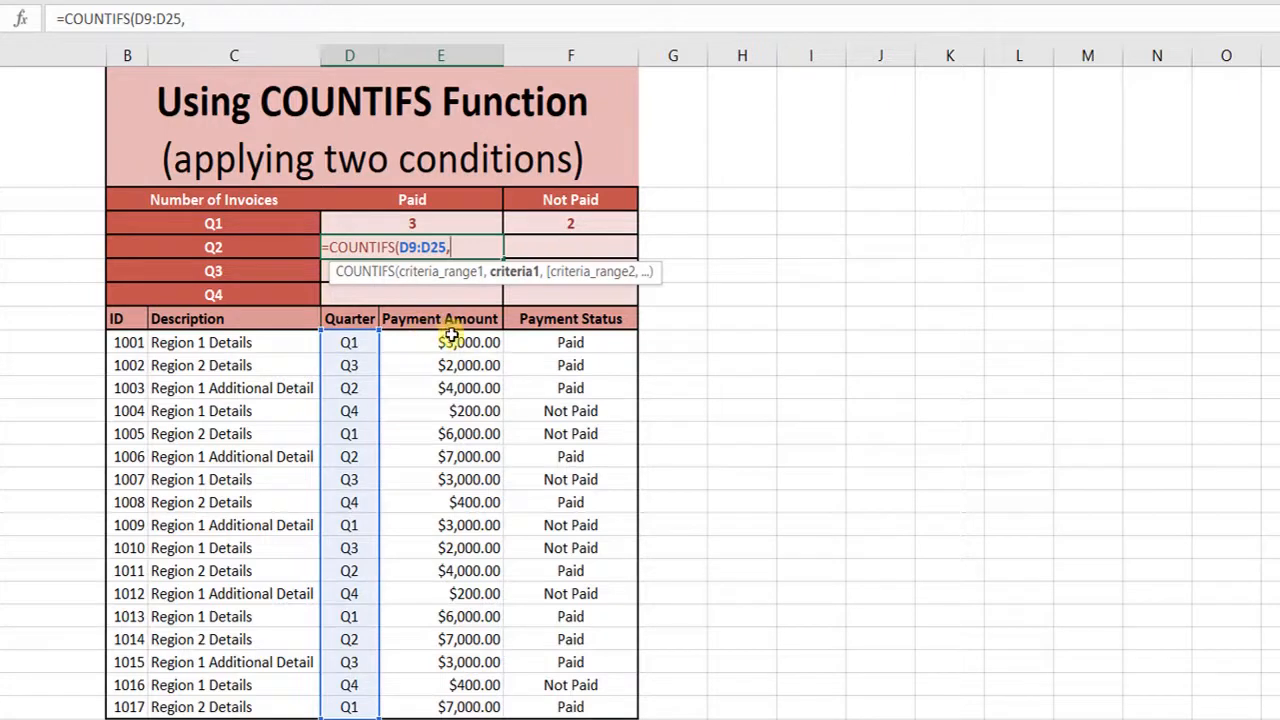
left_click(266, 244)
type(",")
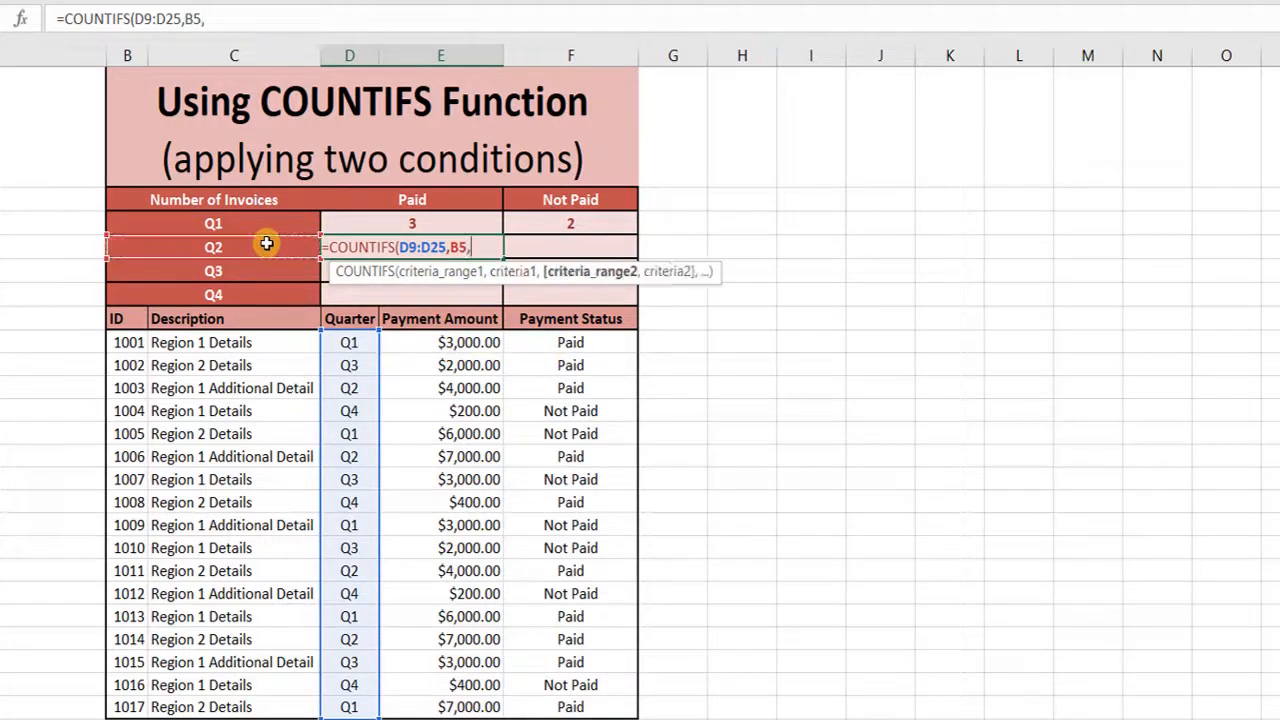
Add Payment Status range F9:F25 as the second criteria range of the Q2 Paid formula
left_click(560, 343)
key("shift+Down")
key("shift+Down")
key("shift+Down")
key("shift+Down")
key("shift+Down")
key("shift+Down")
key("shift+Down")
key("shift+Down")
key("shift+Down")
key("shift+Down")
key("shift+Down")
key("shift+Down")
key("shift+Down")
key("shift+Down")
key("shift+Down")
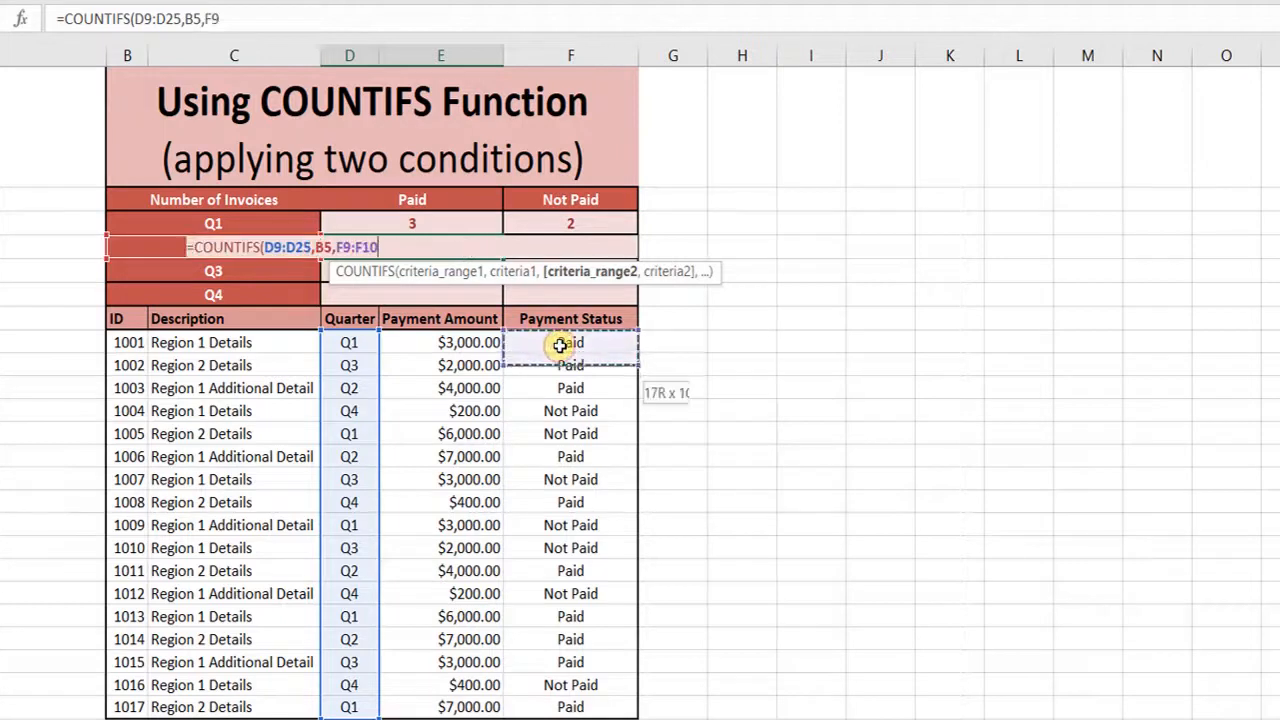
key("shift+Down")
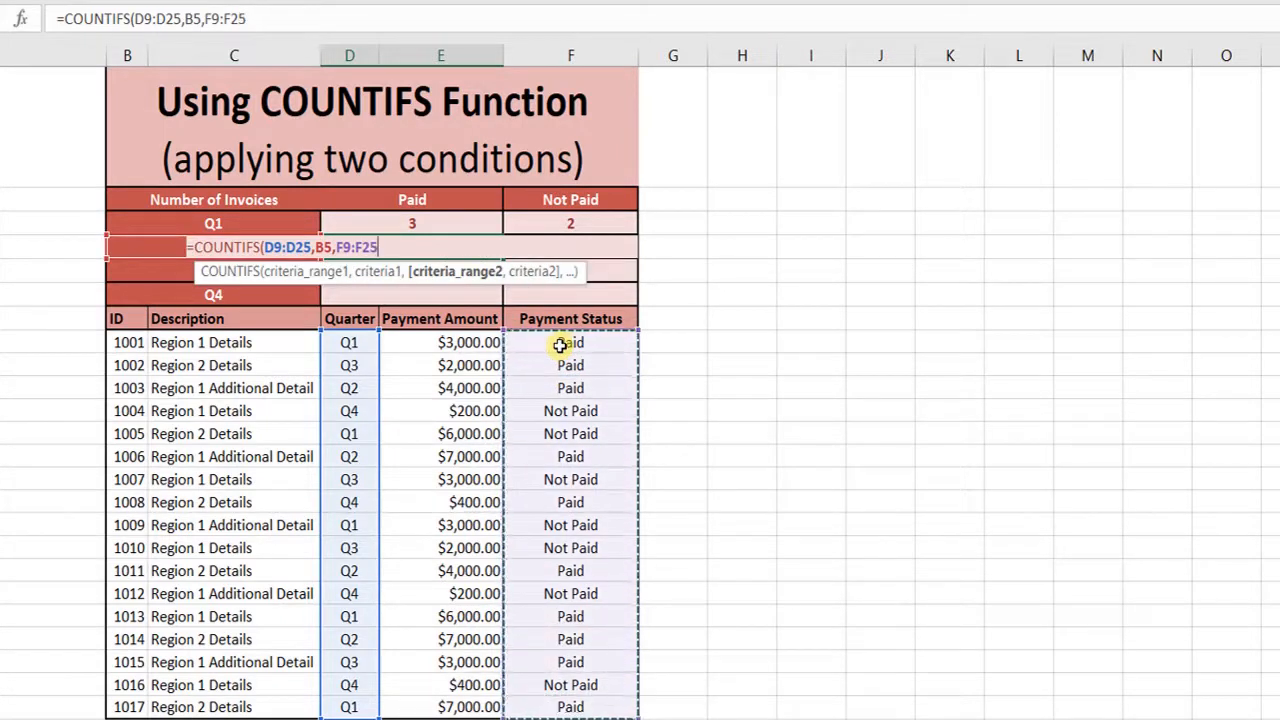
type(",")
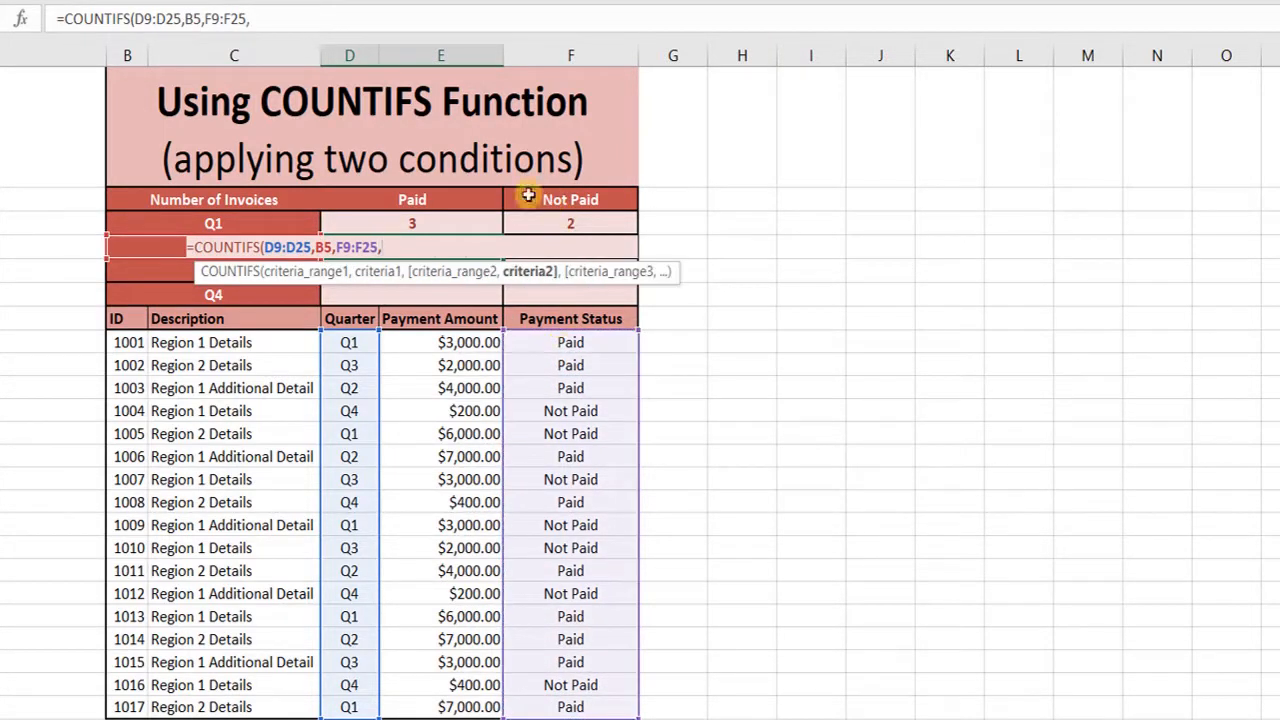
Use the Paid header cell D2 as the second criteria and complete the Q2 Paid formula
left_click(454, 194)
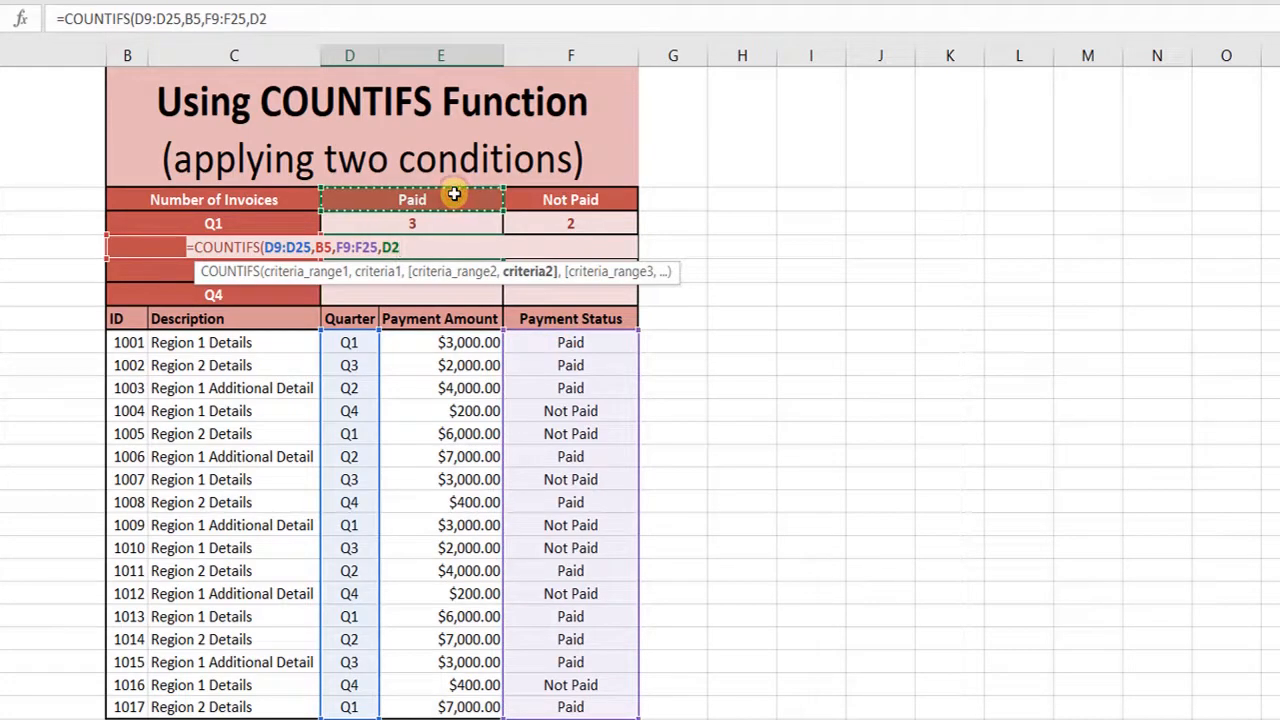
type(")")
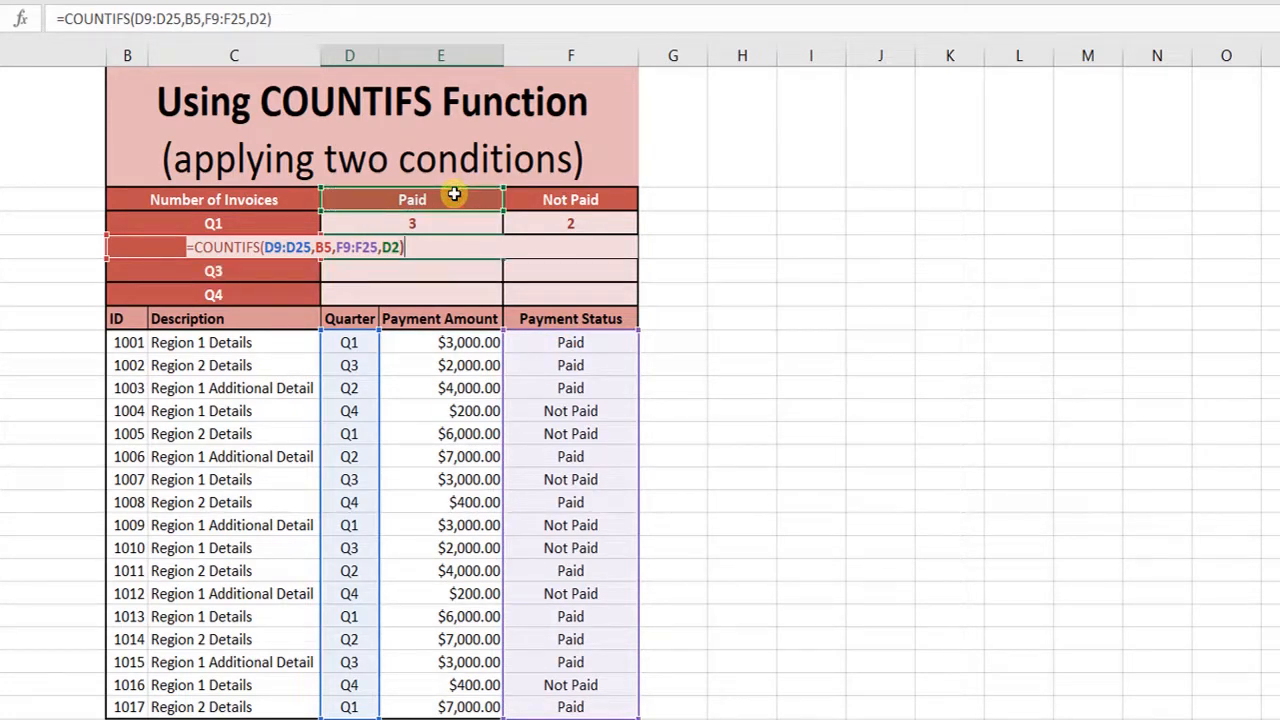
key("Return")
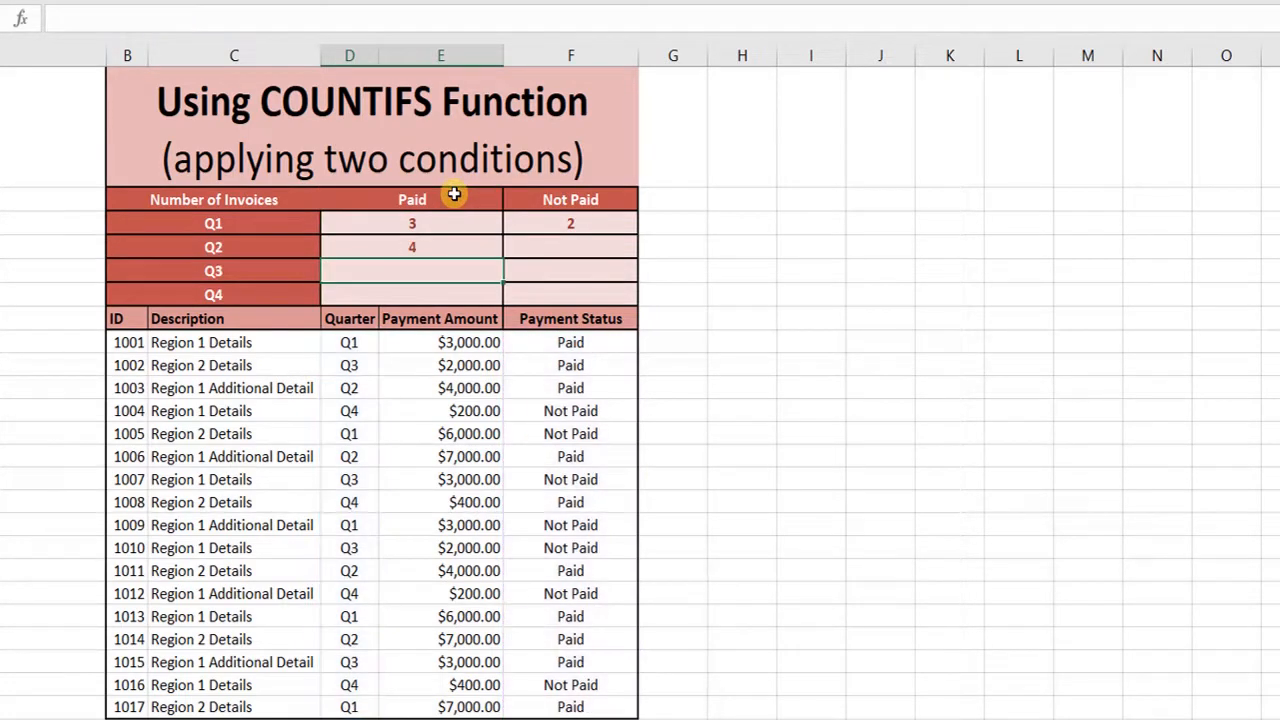
Try to fill the Q2 Paid formula down to the Q3 and Q4 rows, and undo the fill
left_click(469, 244)
left_click_drag(500, 252, 500, 251)
left_click(580, 228)
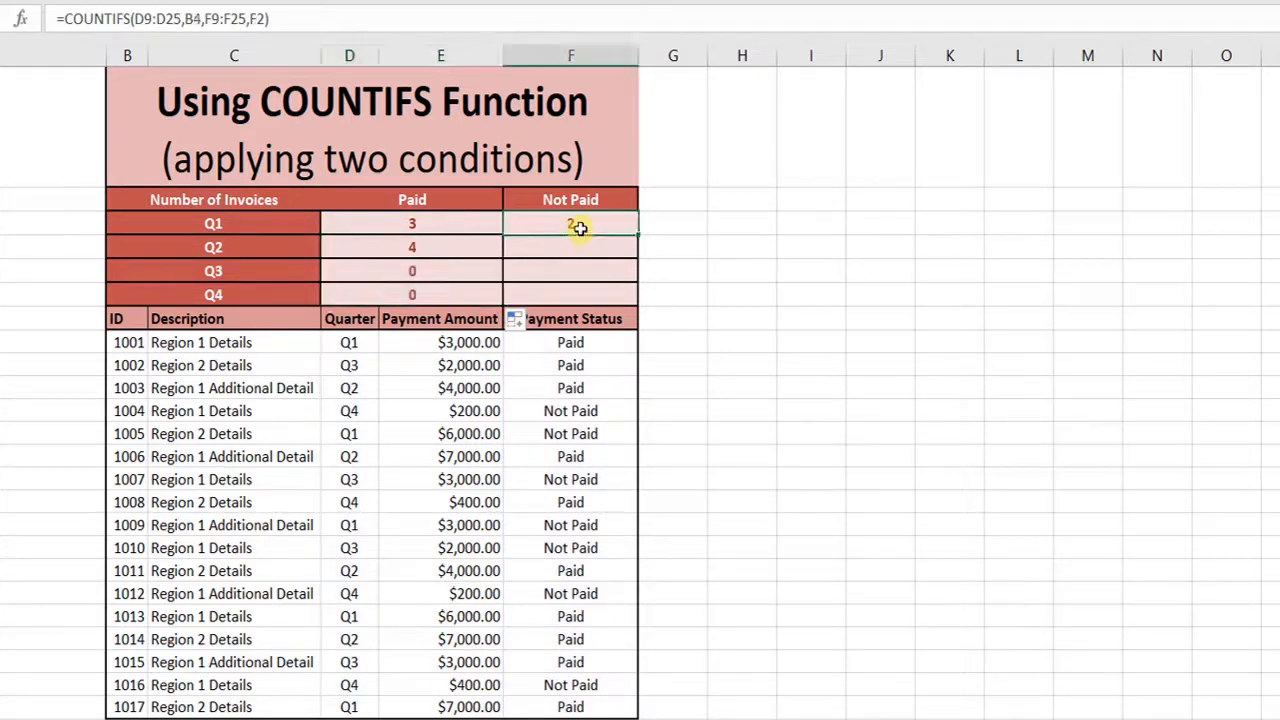
left_click_drag(632, 230, 610, 220)
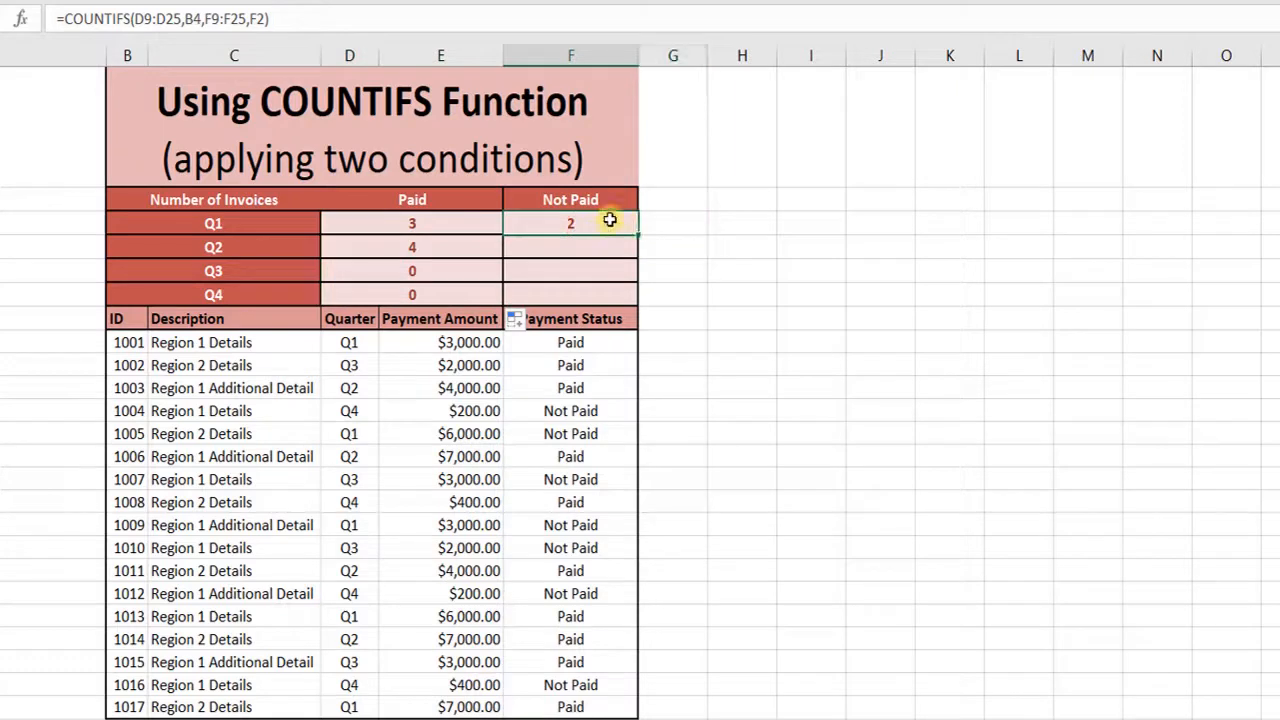
left_click(437, 272)
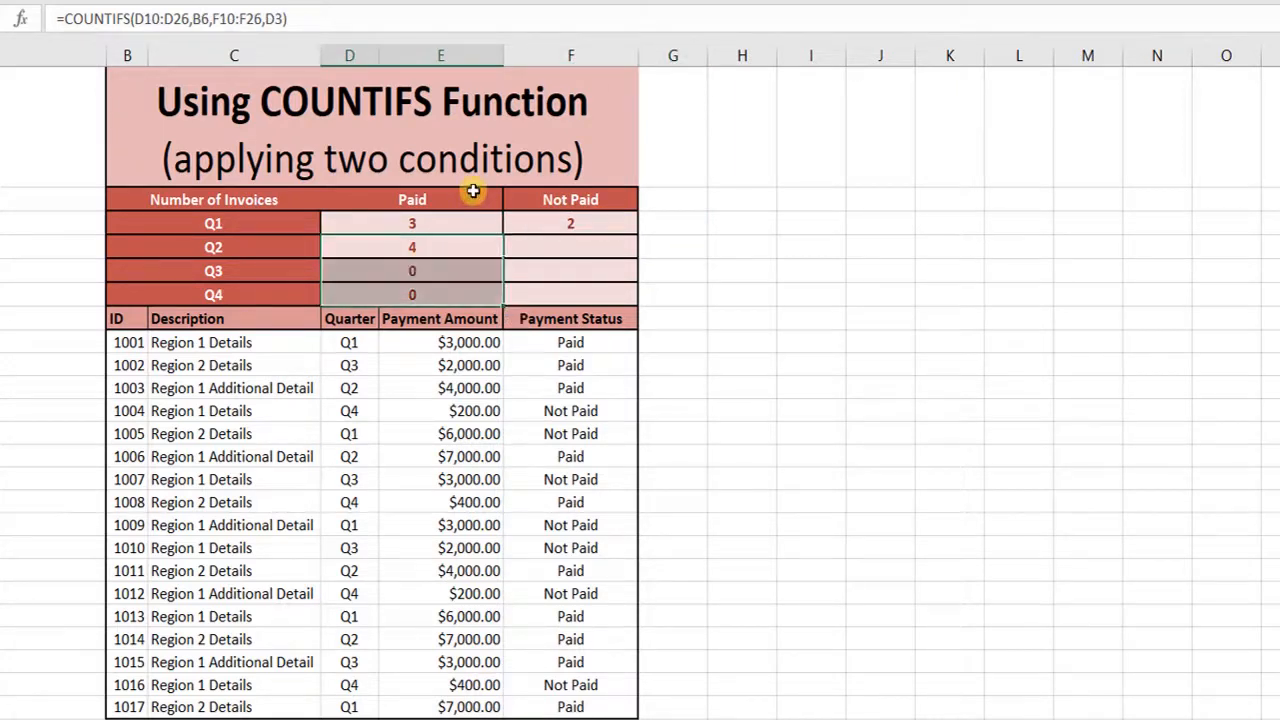
key("ctrl+z")
left_click(461, 272)
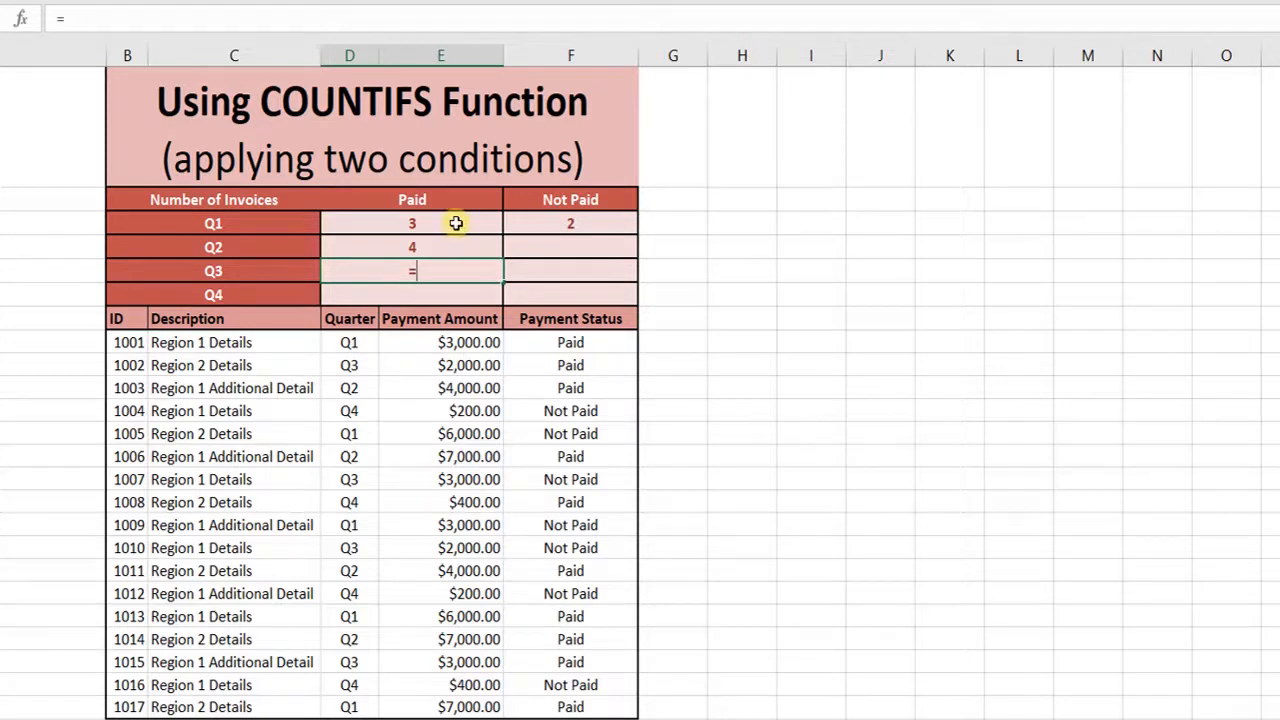
key("Escape")
Make the Quarter range in the Q1 Paid formula absolute as $D$9:$D$25
left_click(455, 223)
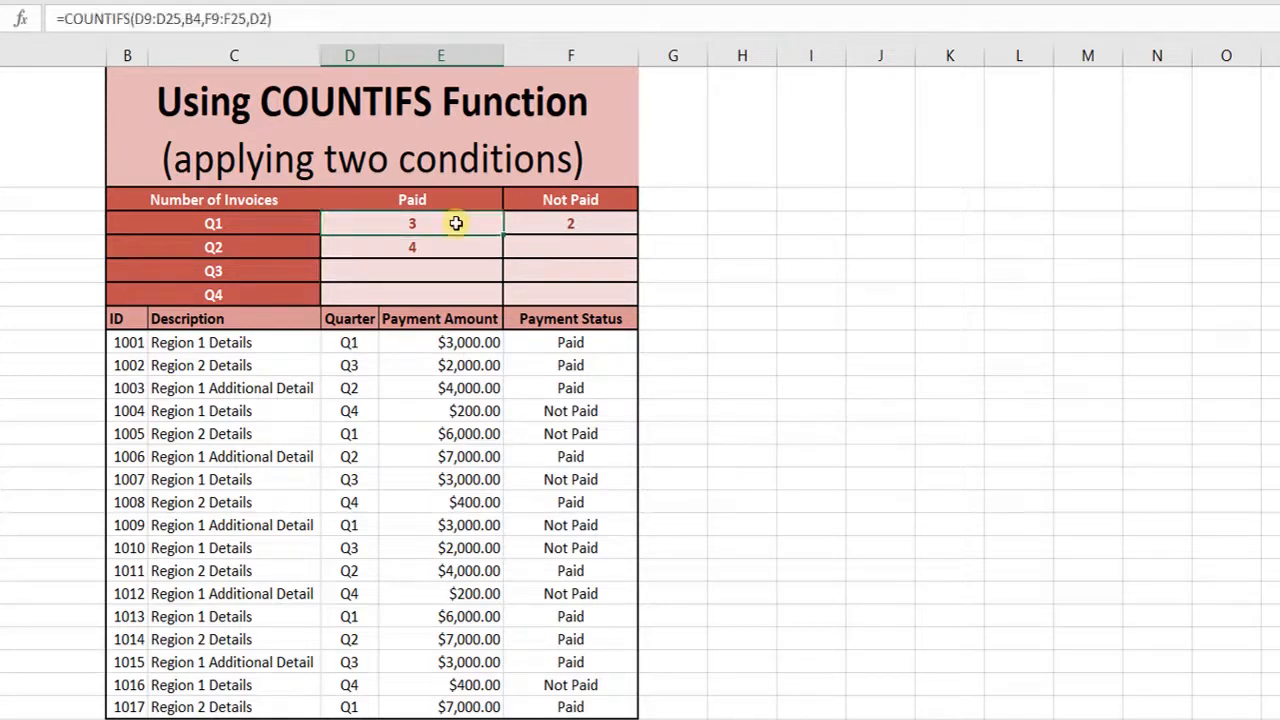
left_click(133, 18)
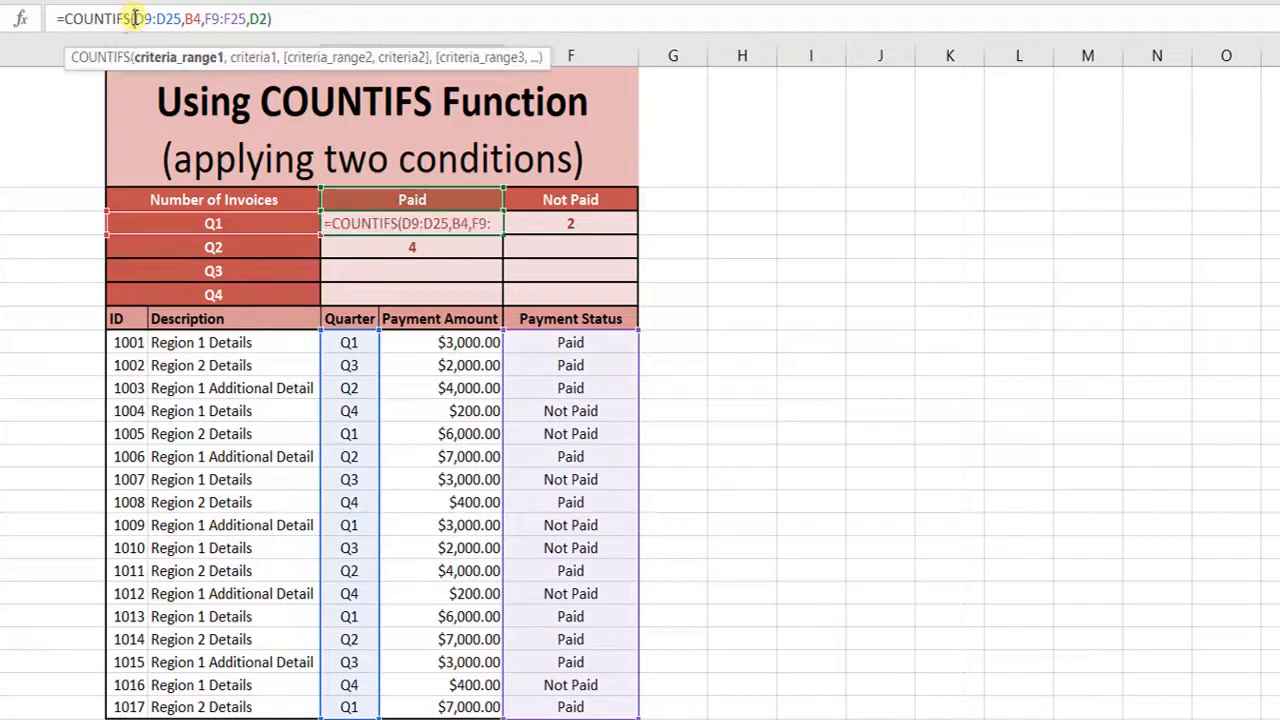
type("$")
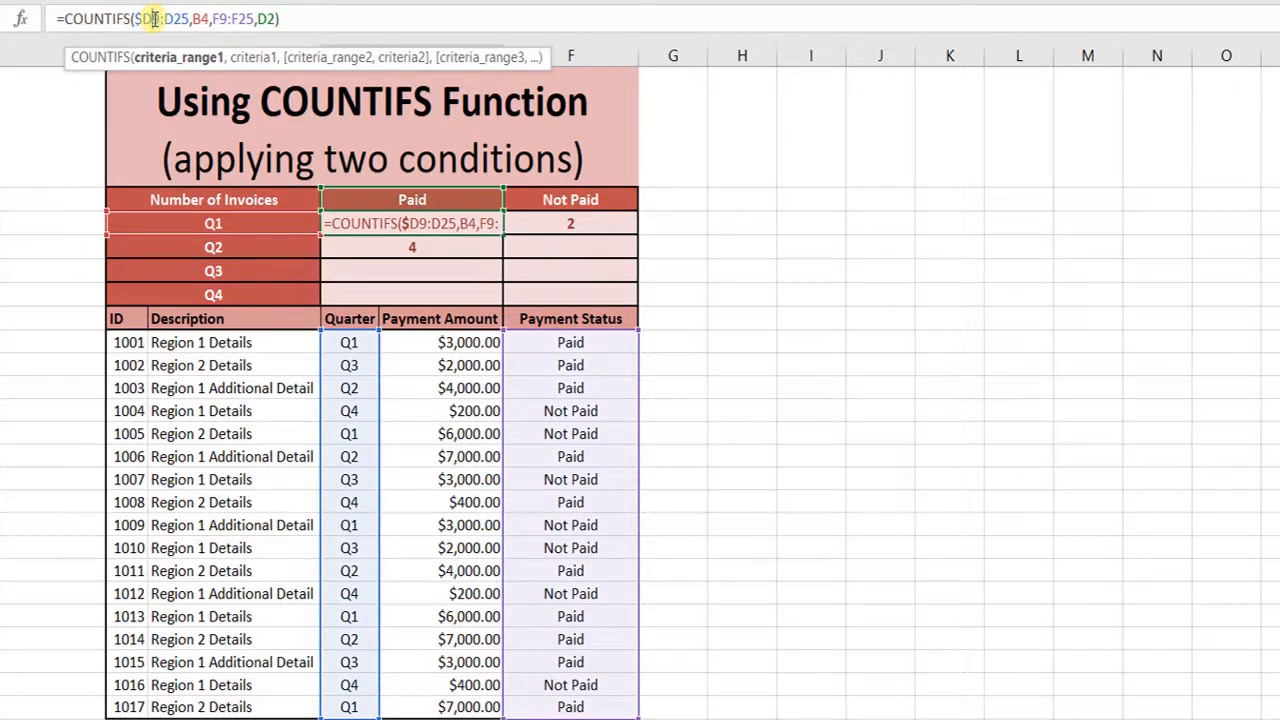
left_click(155, 19)
type("$")
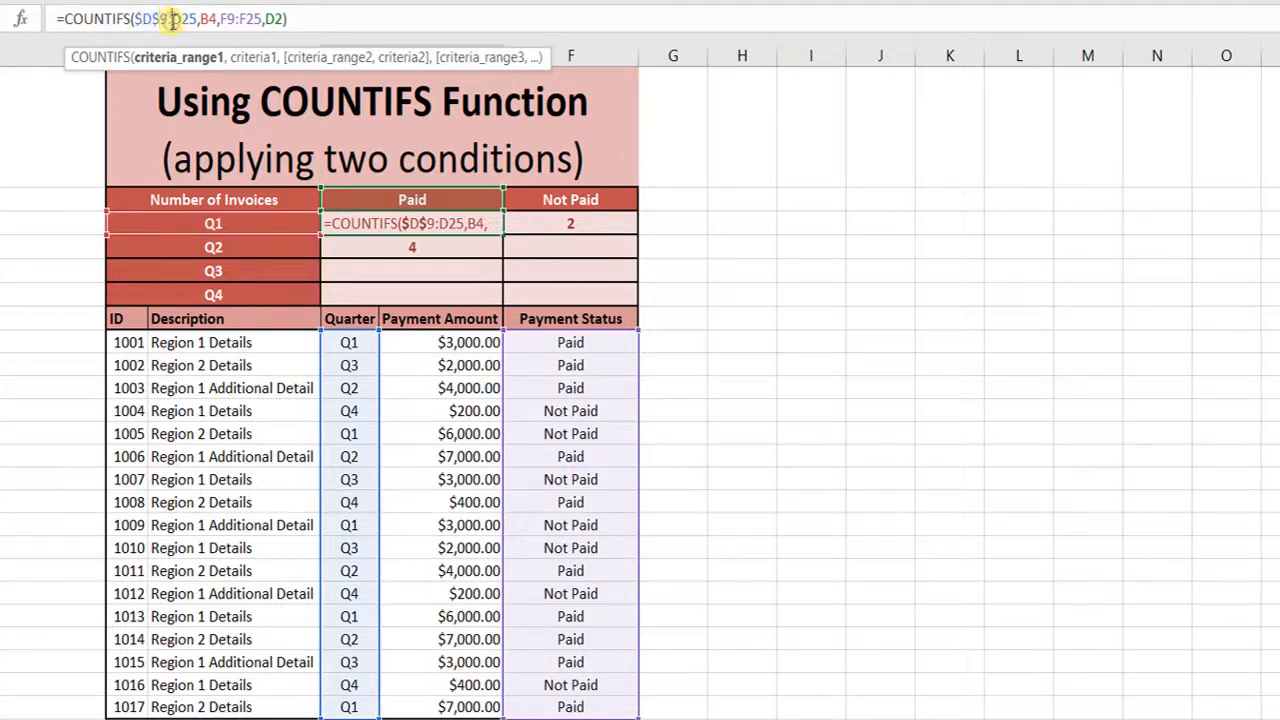
left_click(172, 19)
type("$")
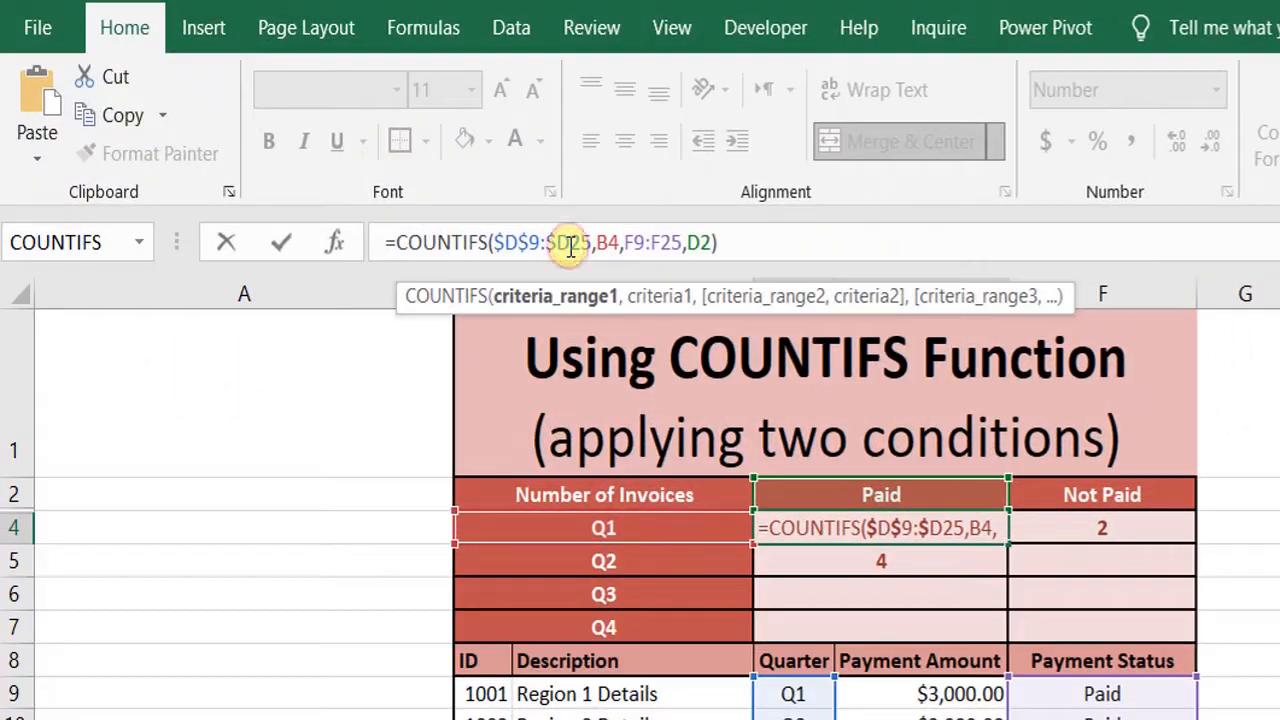
left_click(188, 21)
type("$")
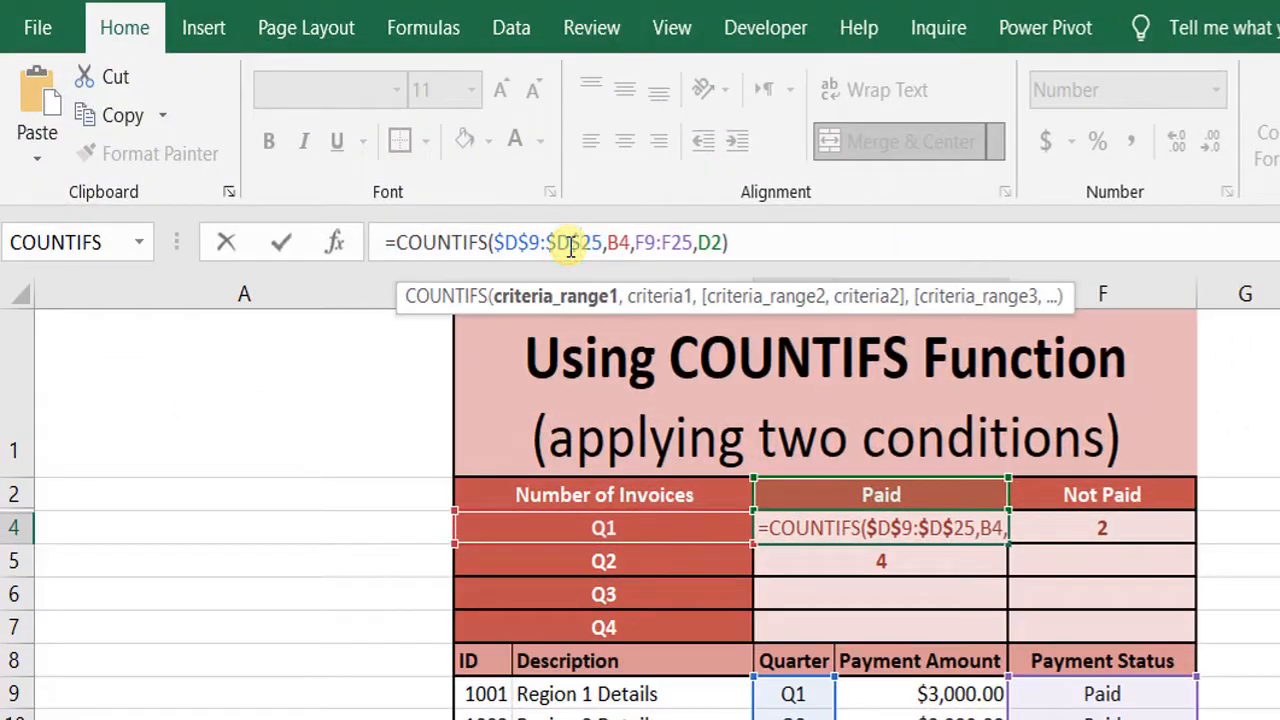
Make the Payment Status range in the Q1 Paid formula absolute as $F$9:$F$25
left_click(635, 245)
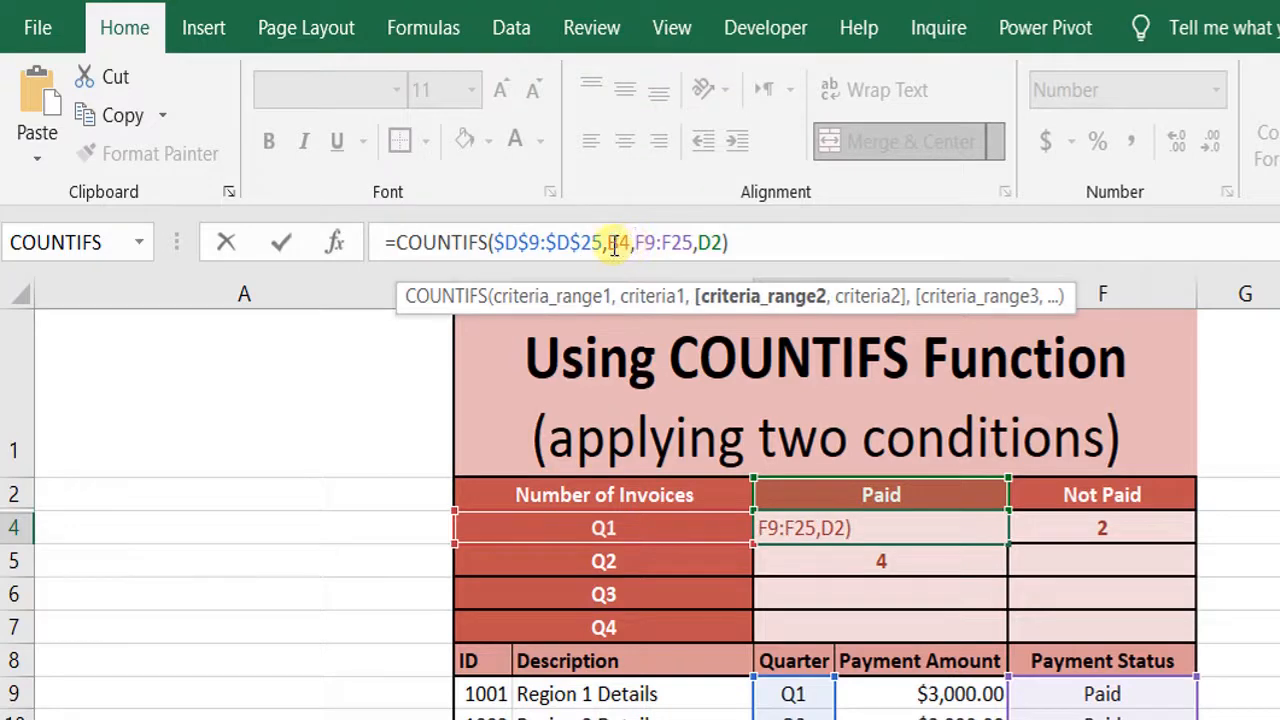
left_click(614, 246)
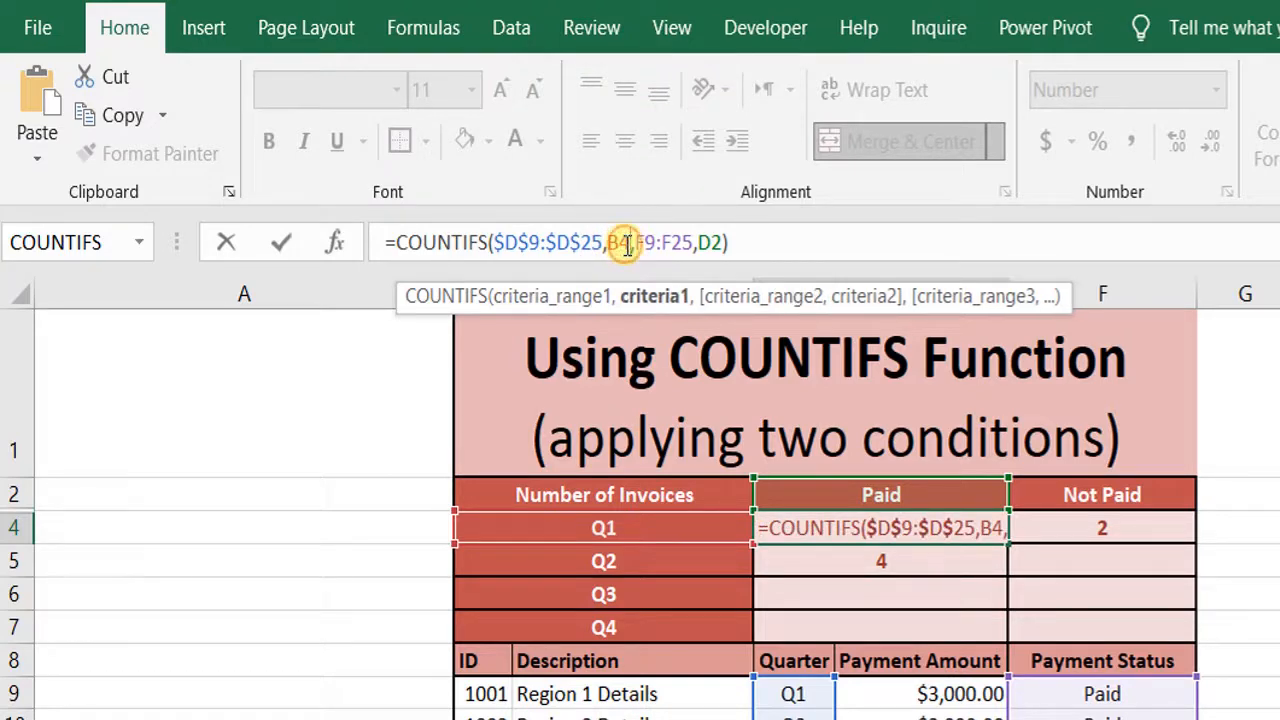
left_click(631, 246)
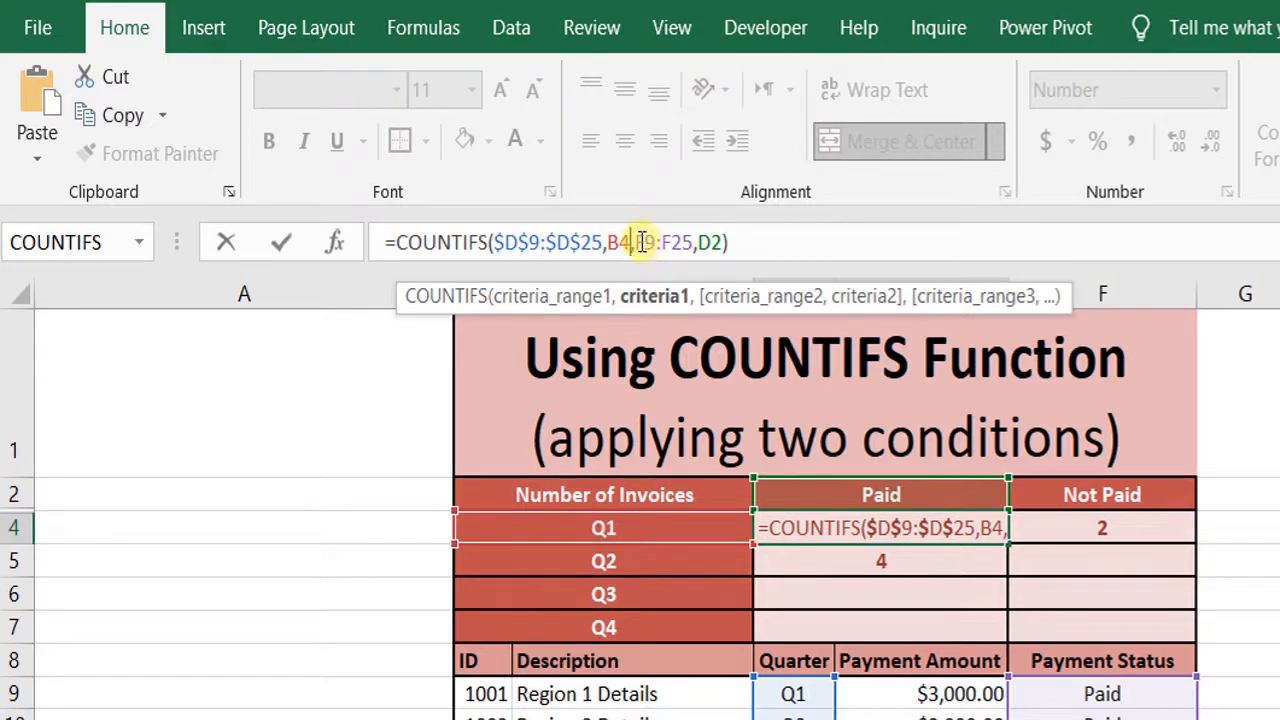
left_click(641, 242)
type("$")
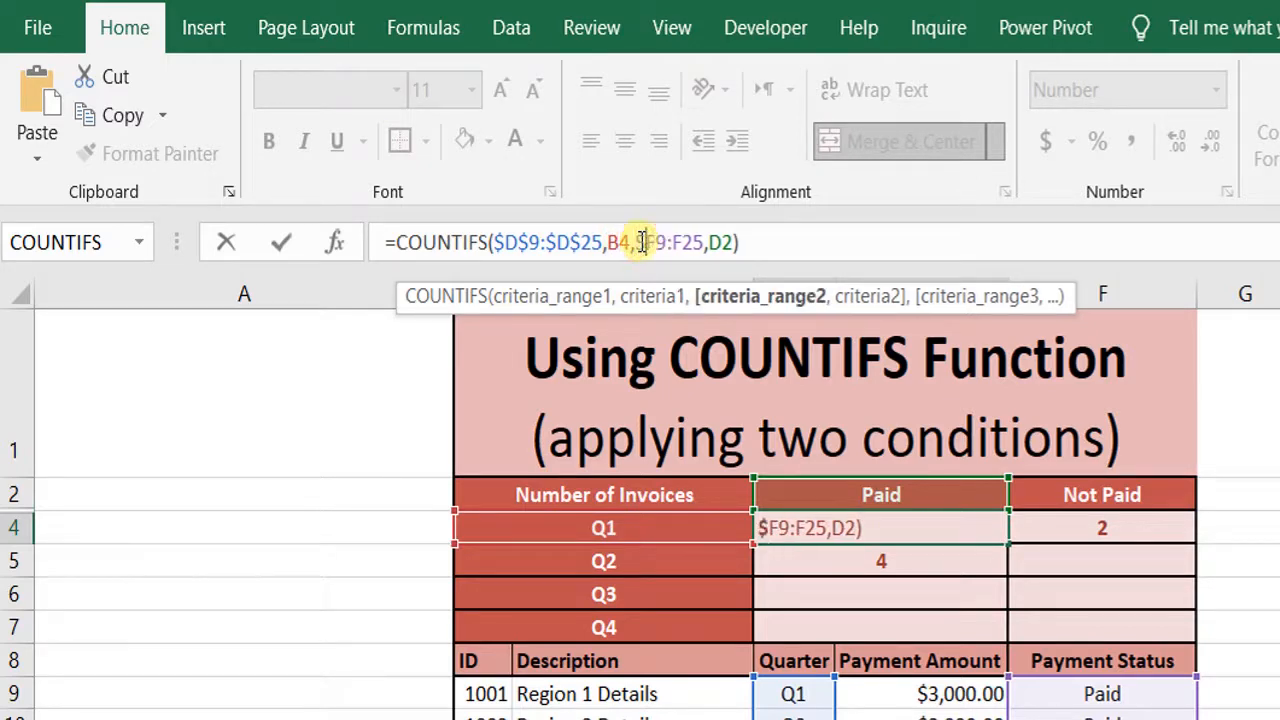
left_click(655, 242)
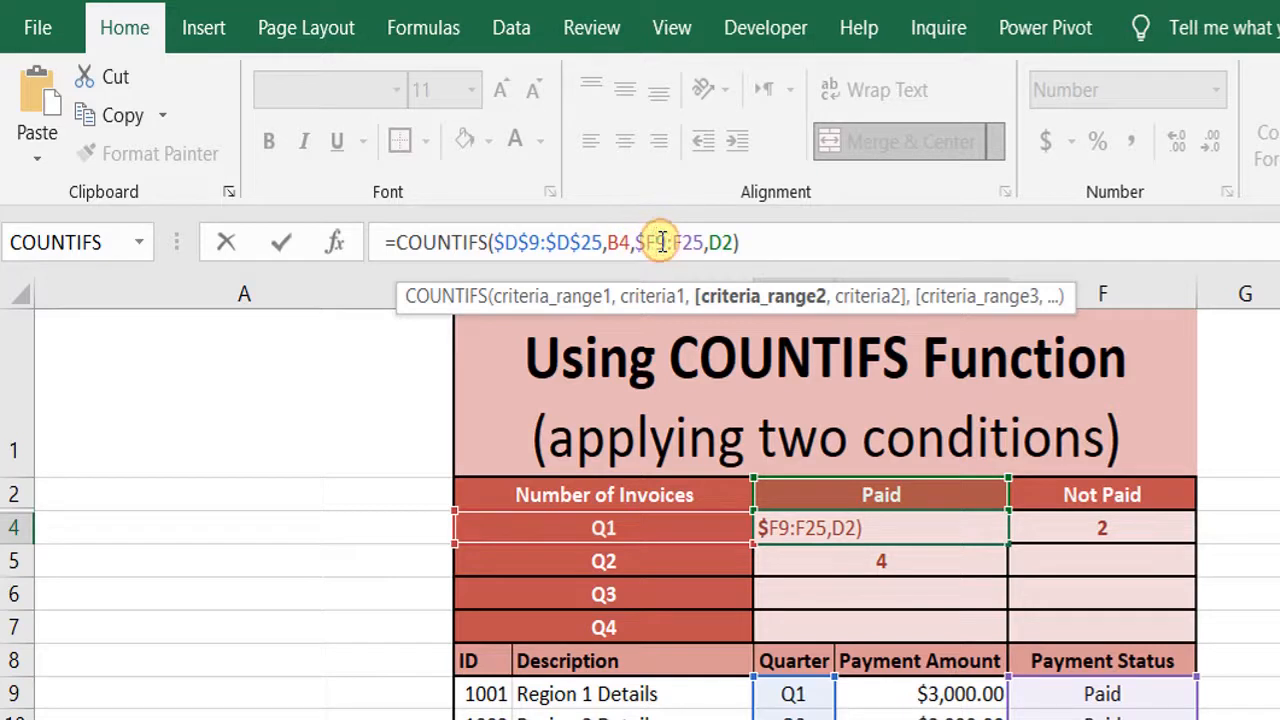
type("$")
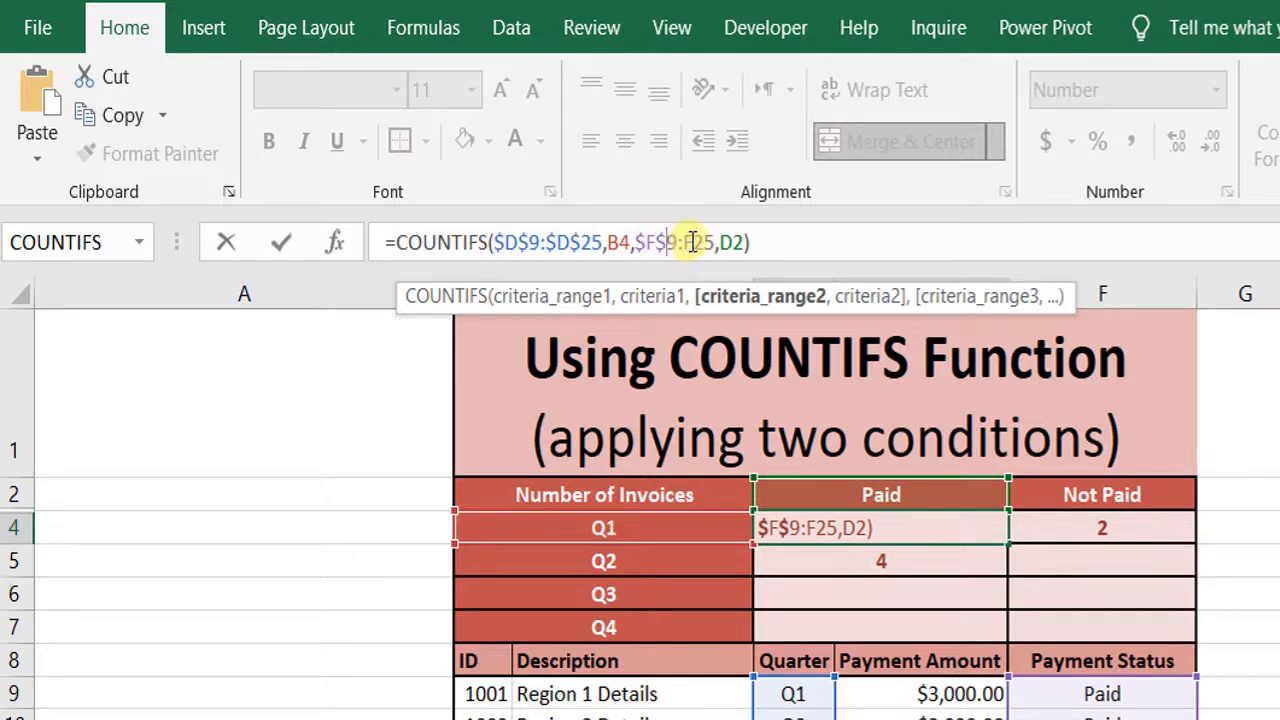
left_click(688, 242)
type("$")
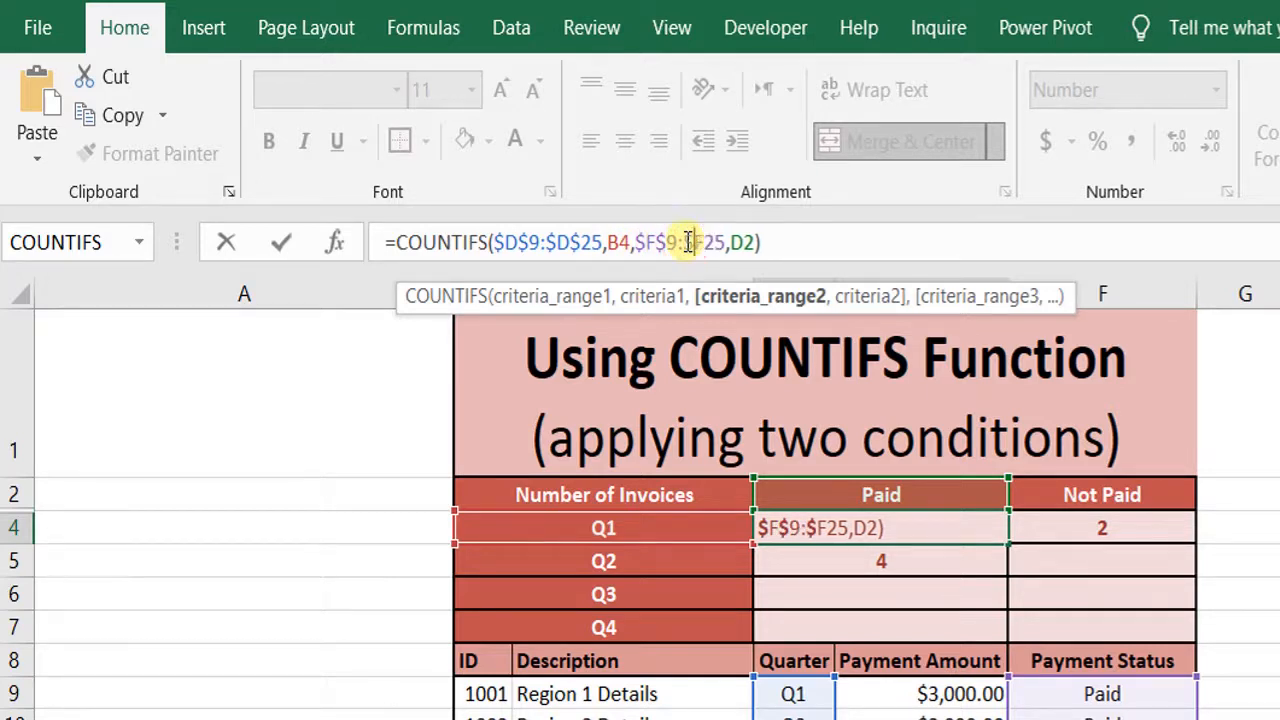
left_click(704, 242)
type("$")
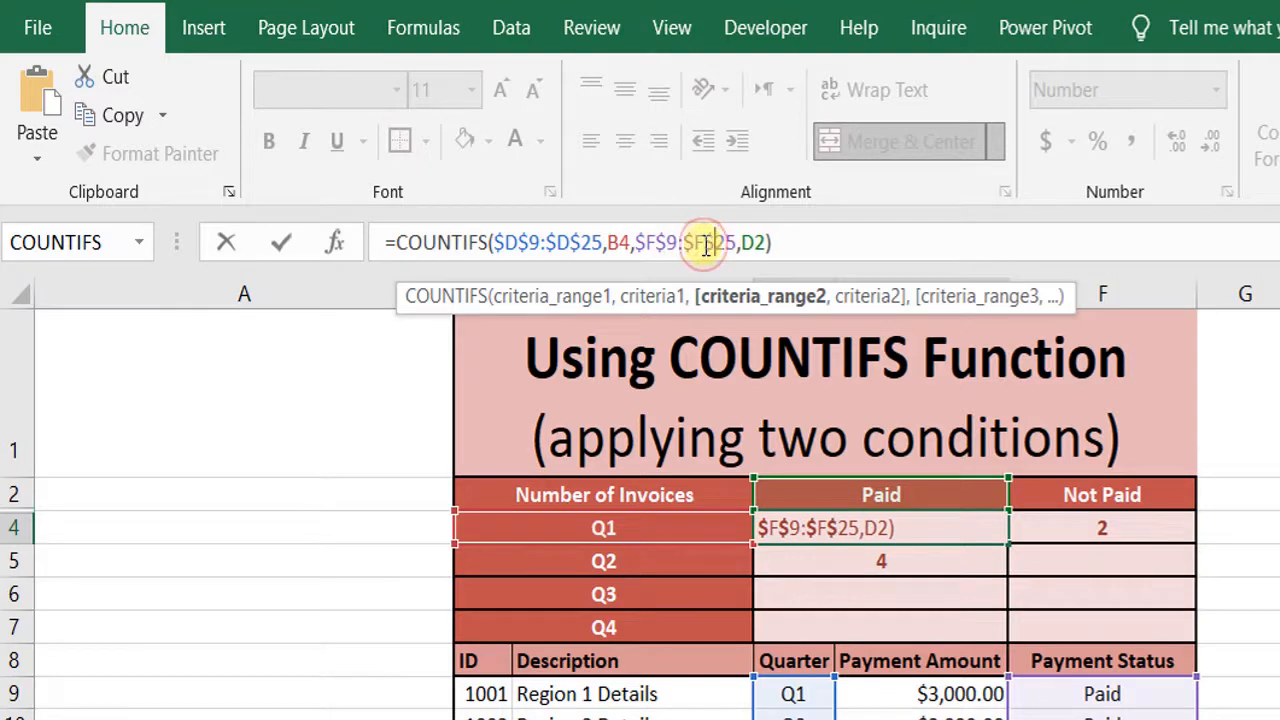
Make the Paid header reference absolute as $D$2 in the Q1 Paid formula and fill the formula down through the Q4 row
left_click(744, 243)
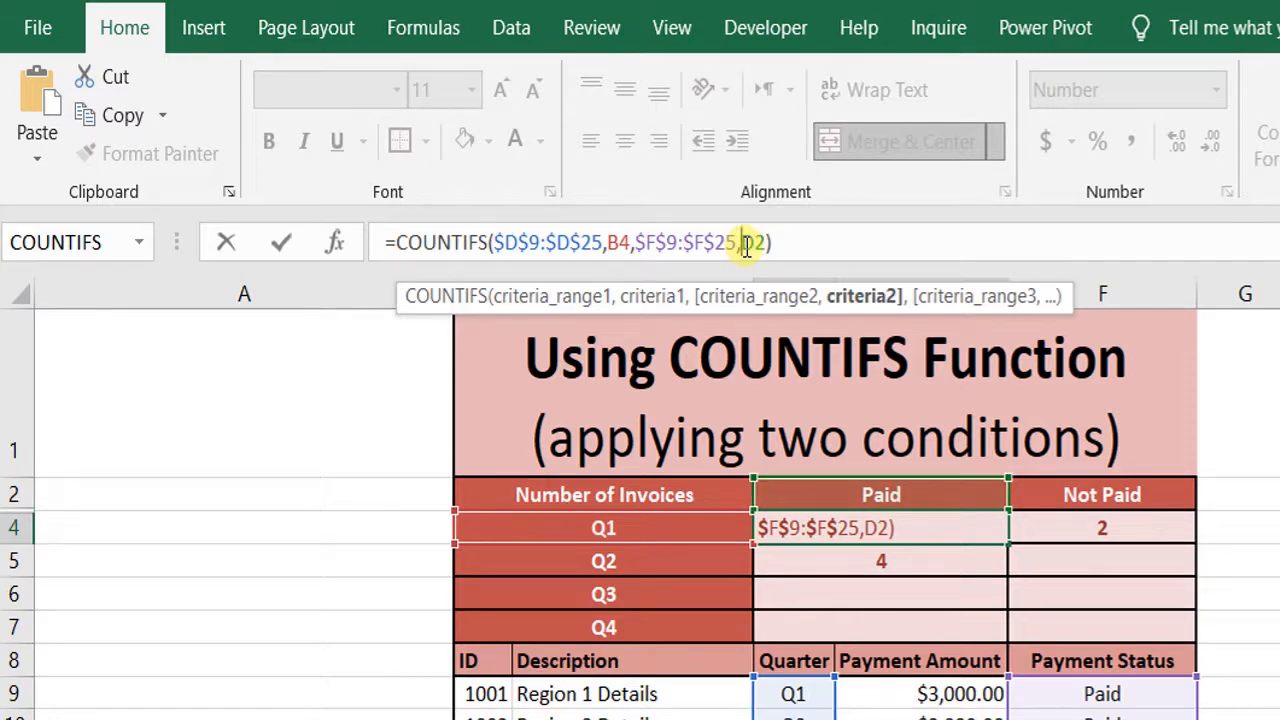
type("$D")
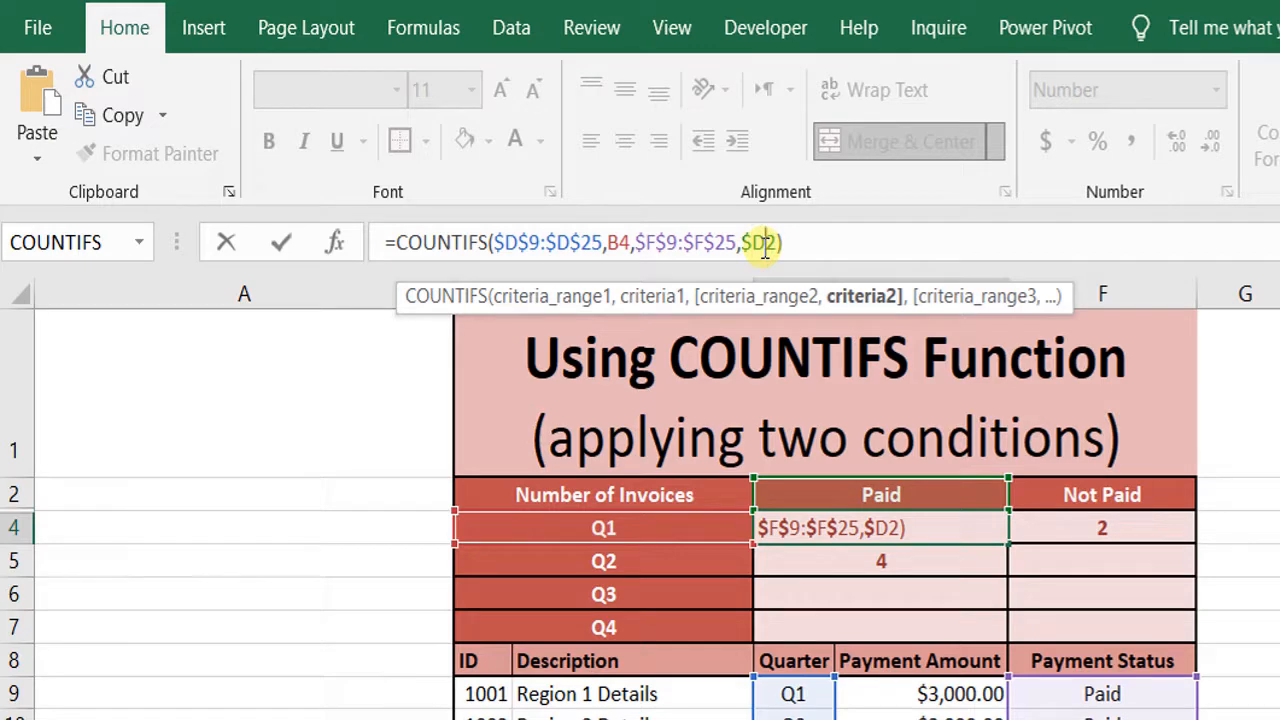
type("$")
key("Return")
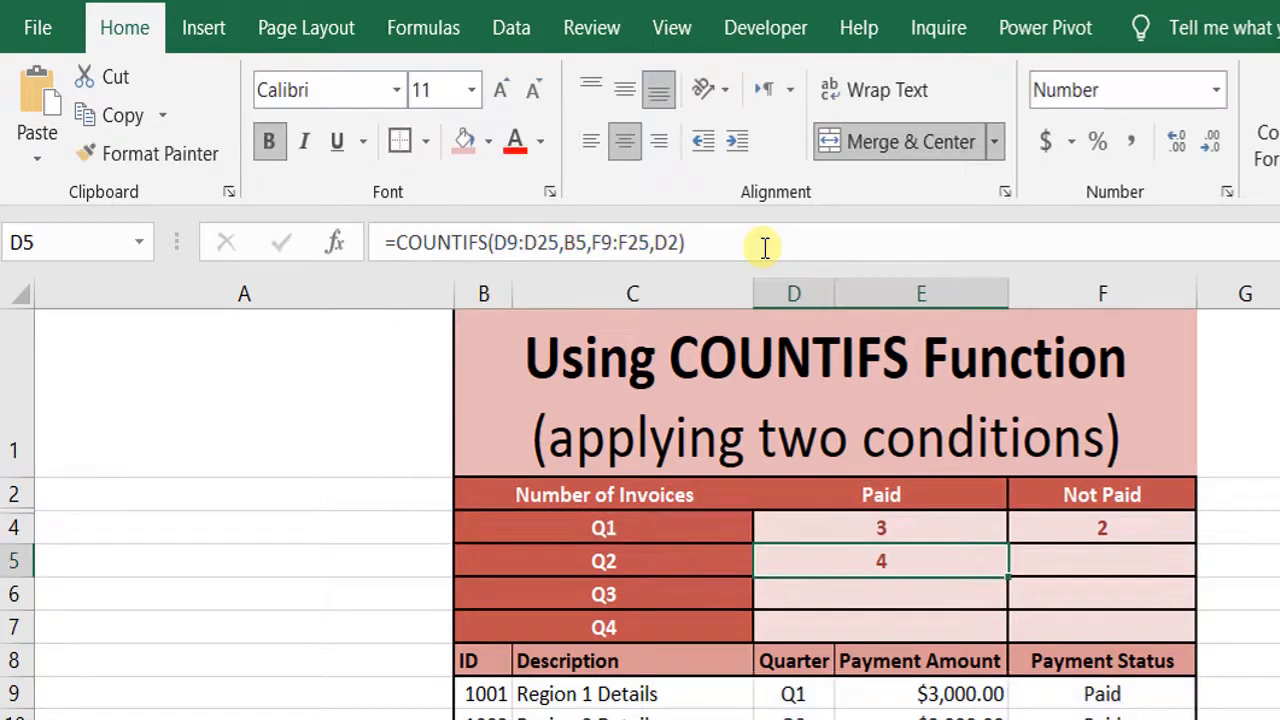
left_click(980, 525)
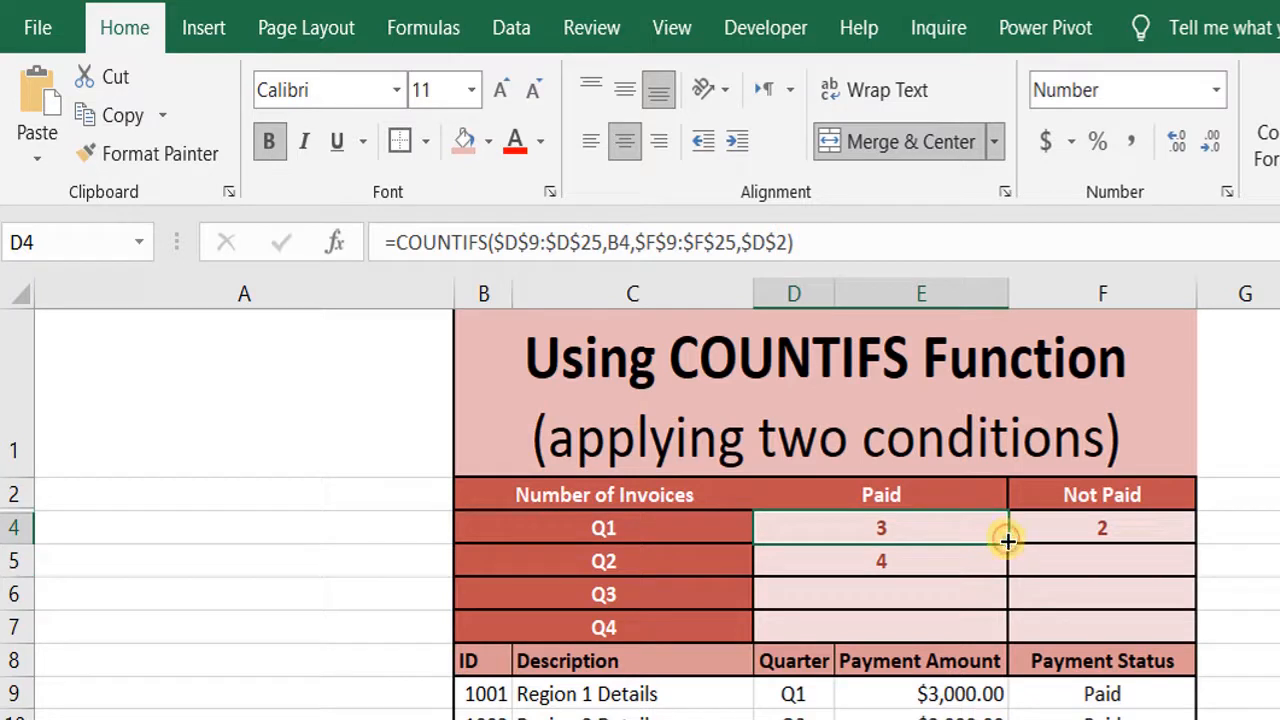
left_click_drag(1008, 541, 1009, 631)
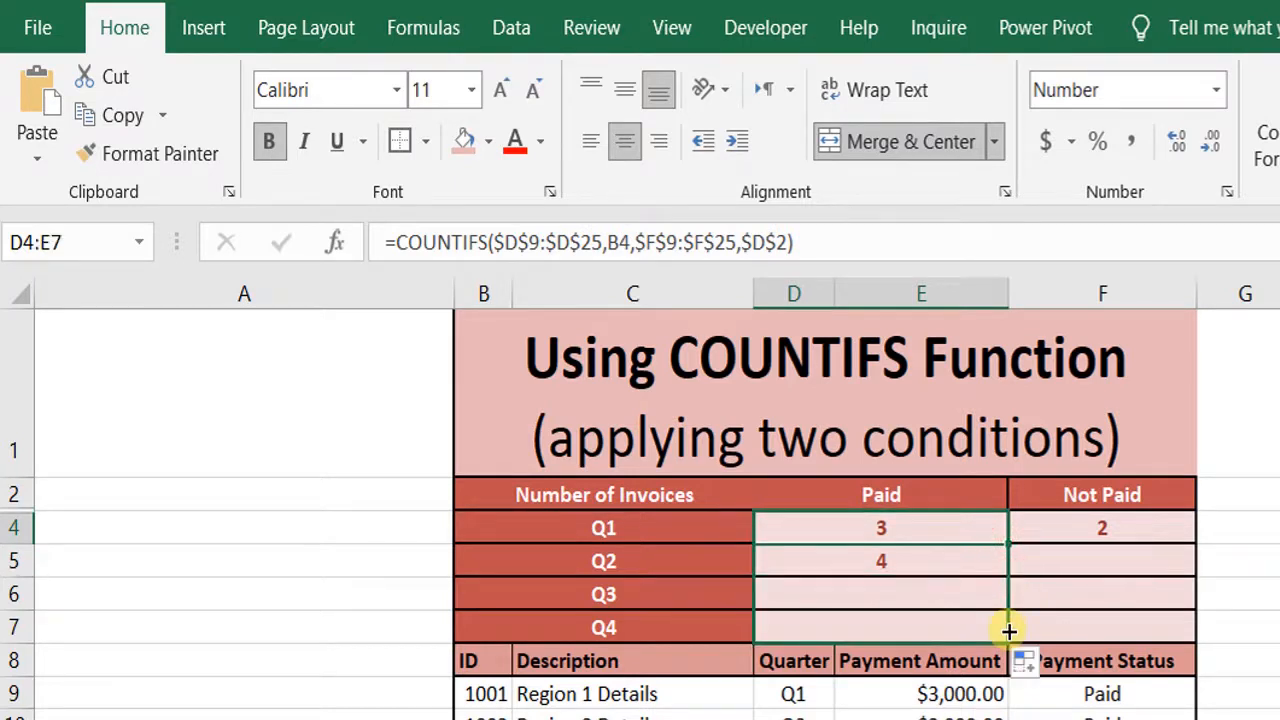
left_click(1134, 529)
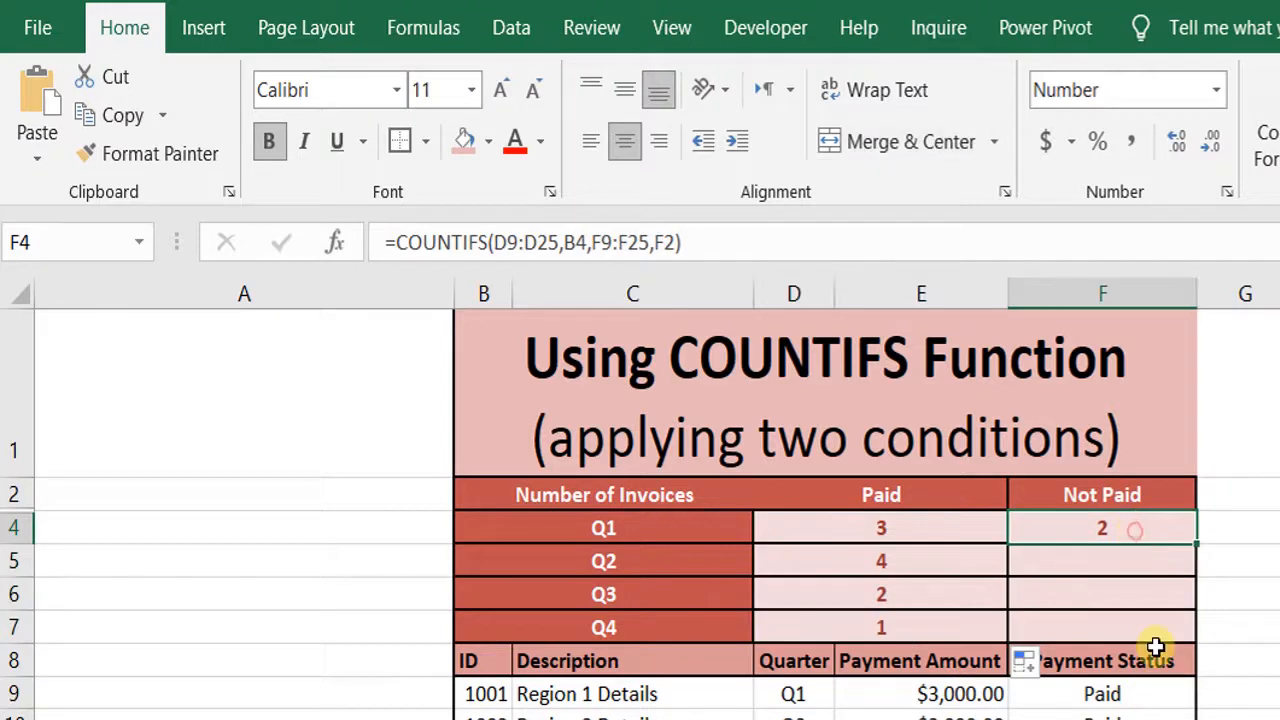
left_click(497, 242)
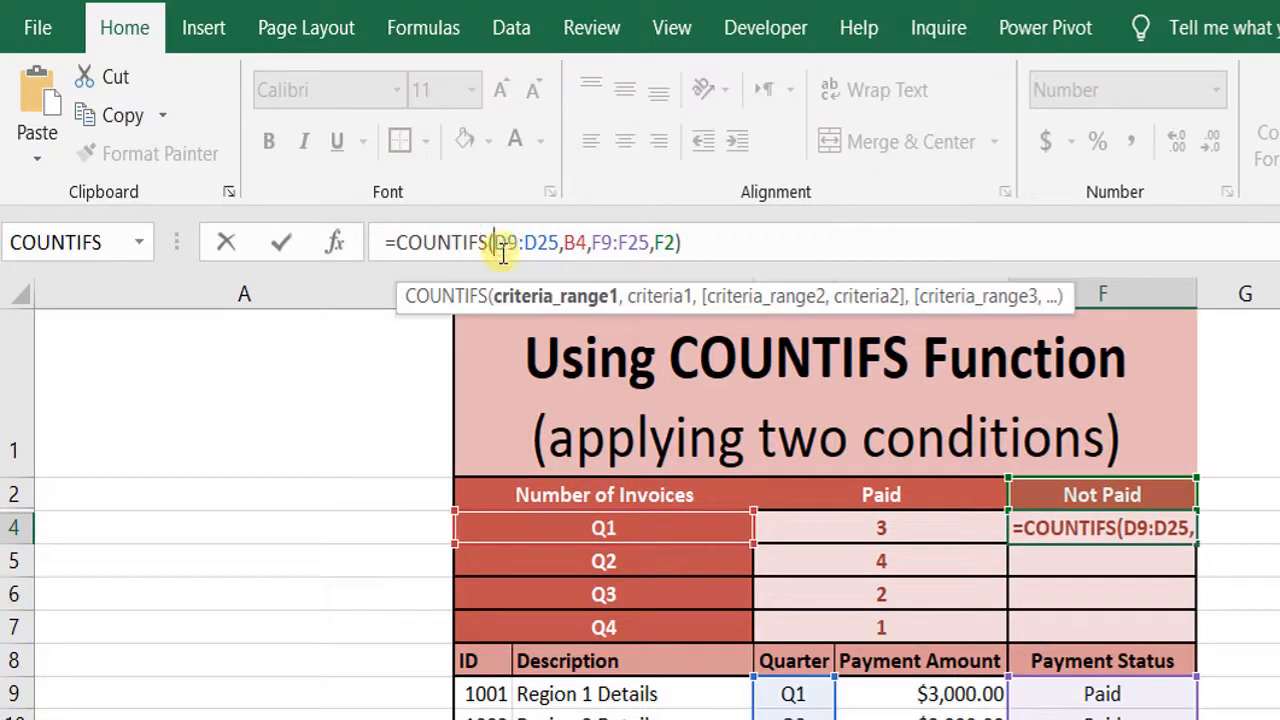
type("$")
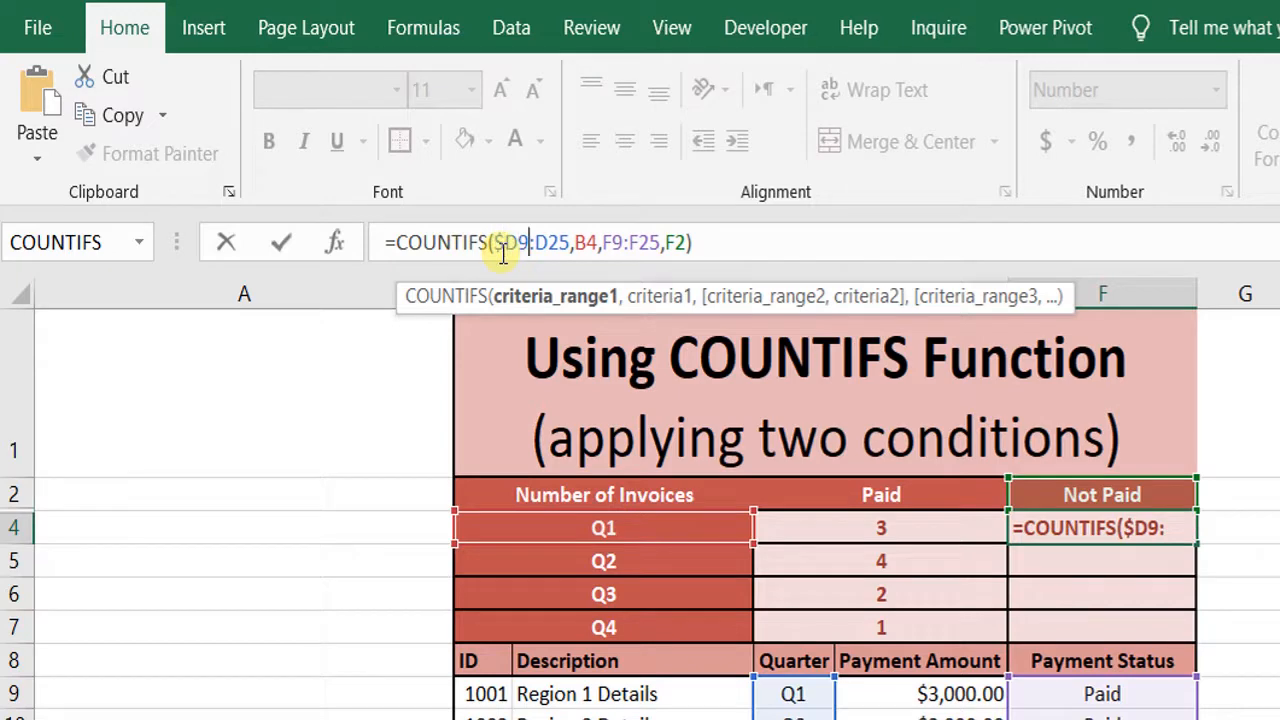
key("End")
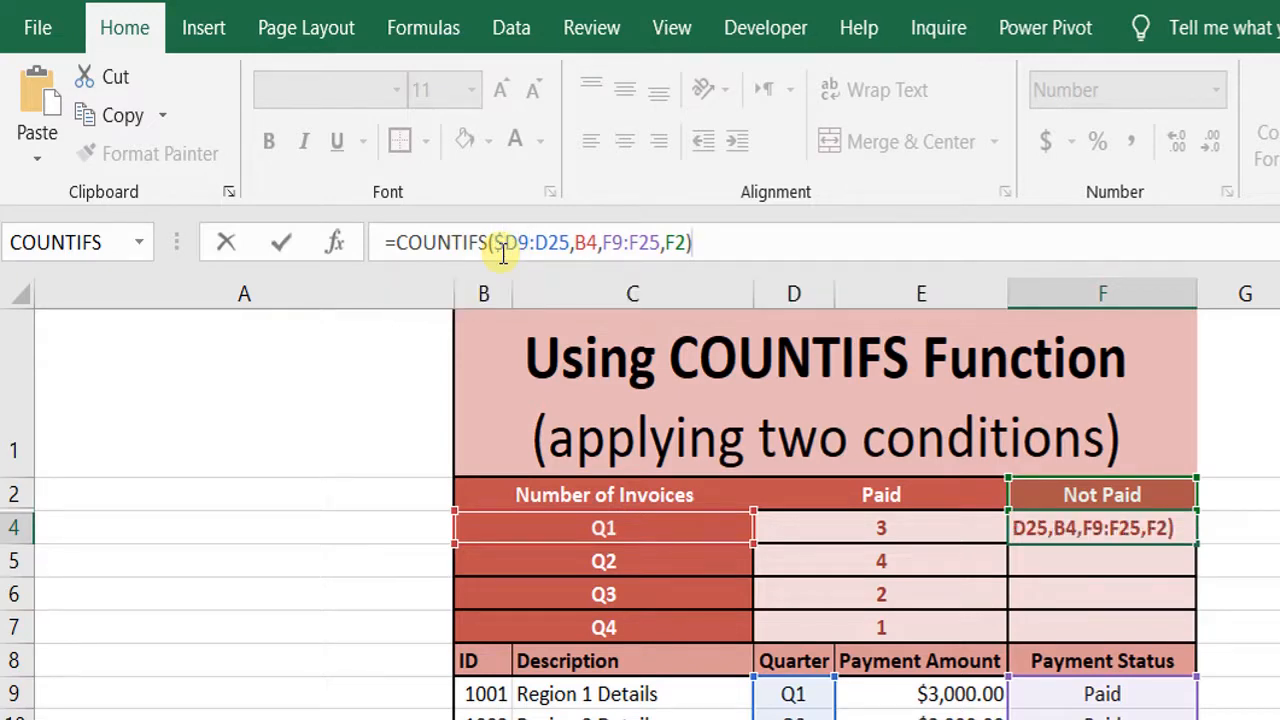
key("Left")
key("Left")
key("Left")
key("Left")
key("Left")
key("Left")
key("Left")
key("Left")
key("Left")
key("Left")
key("Left")
key("Left")
key("Left")
key("Left")
key("Left")
key("Left")
key("Left")
key("Left")
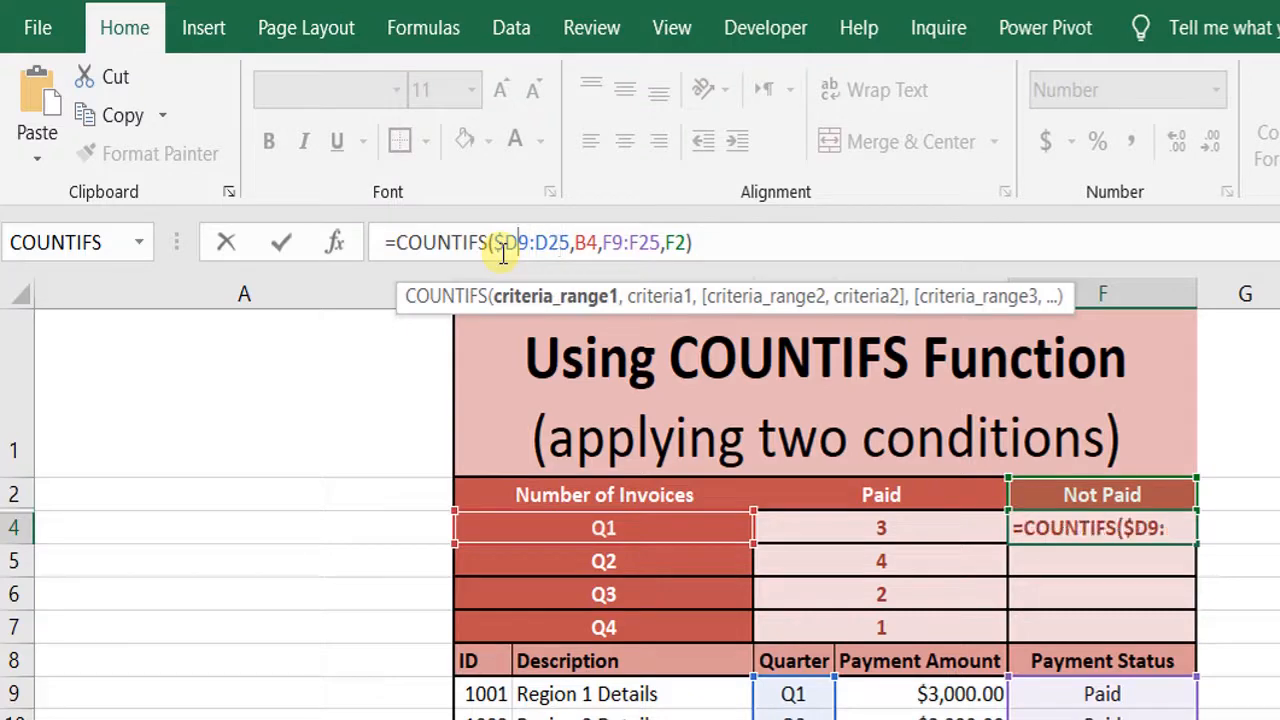
key("ctrl+Return")
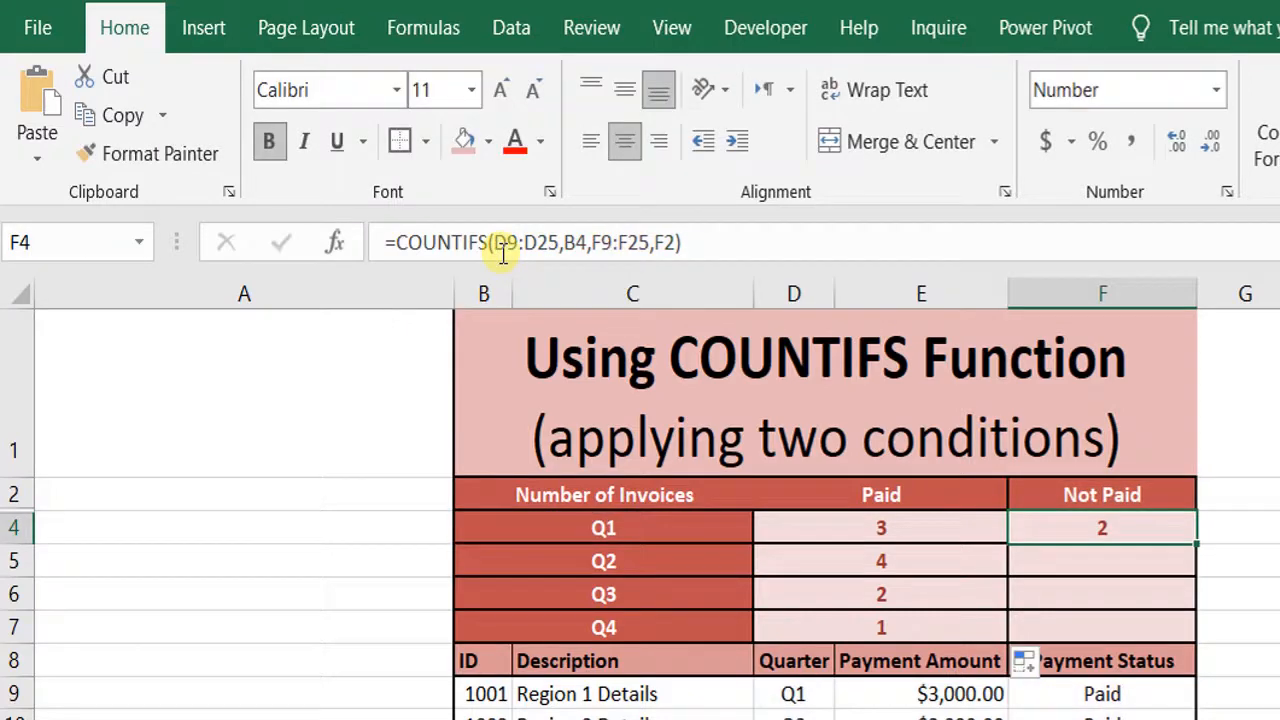
Copy the Q1 Paid formula text and paste it over the Q1 Not Paid formula in F4
key("Left")
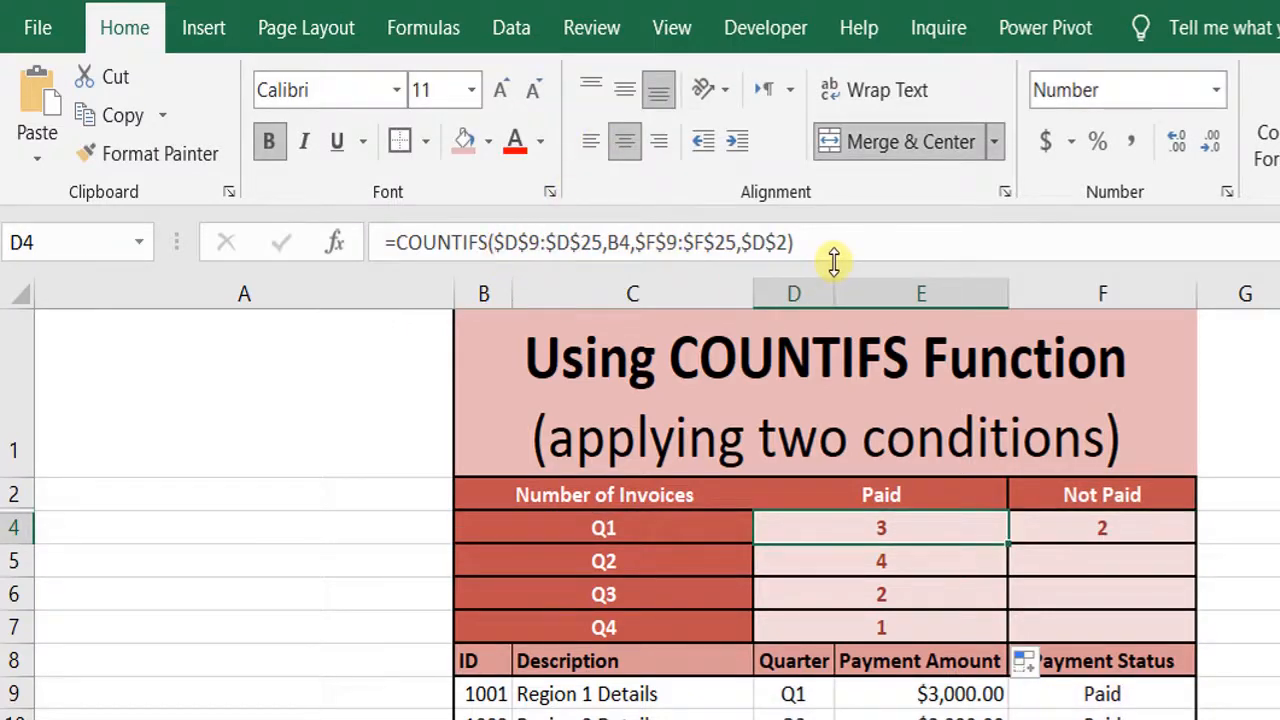
left_click_drag(829, 256, 160, 183)
key("ctrl+c")
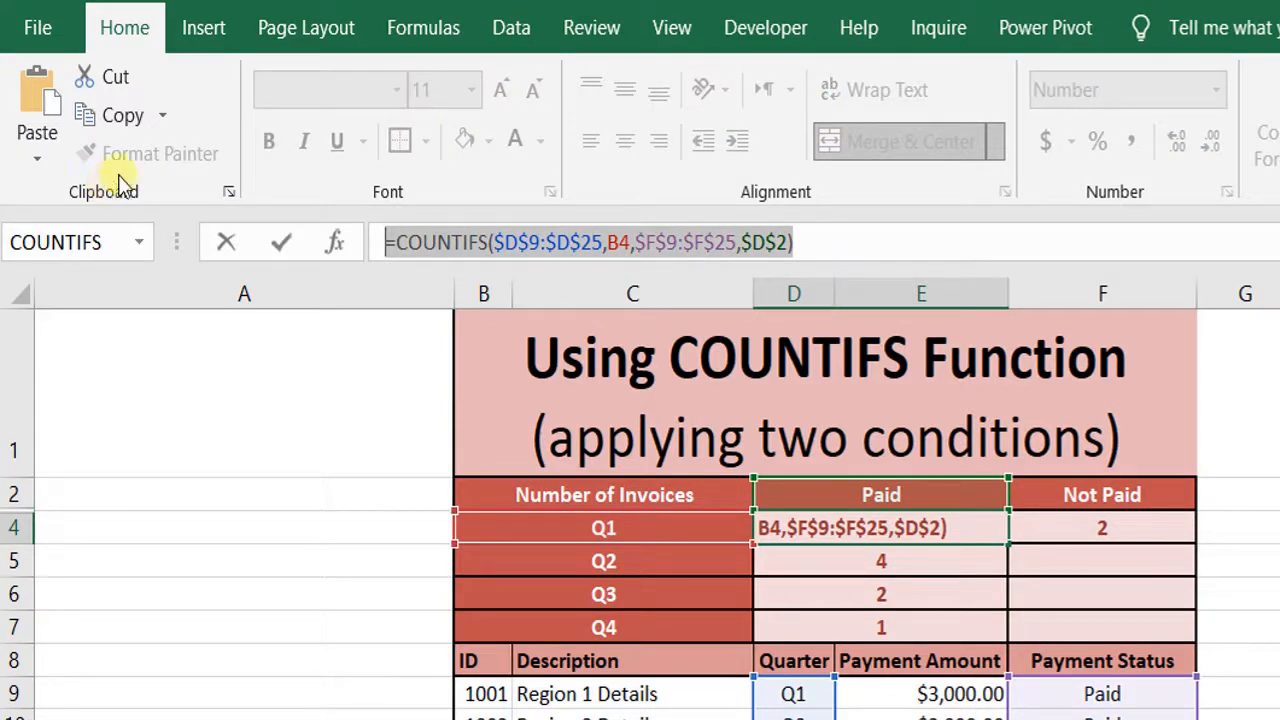
left_click(281, 242)
left_click(1102, 527)
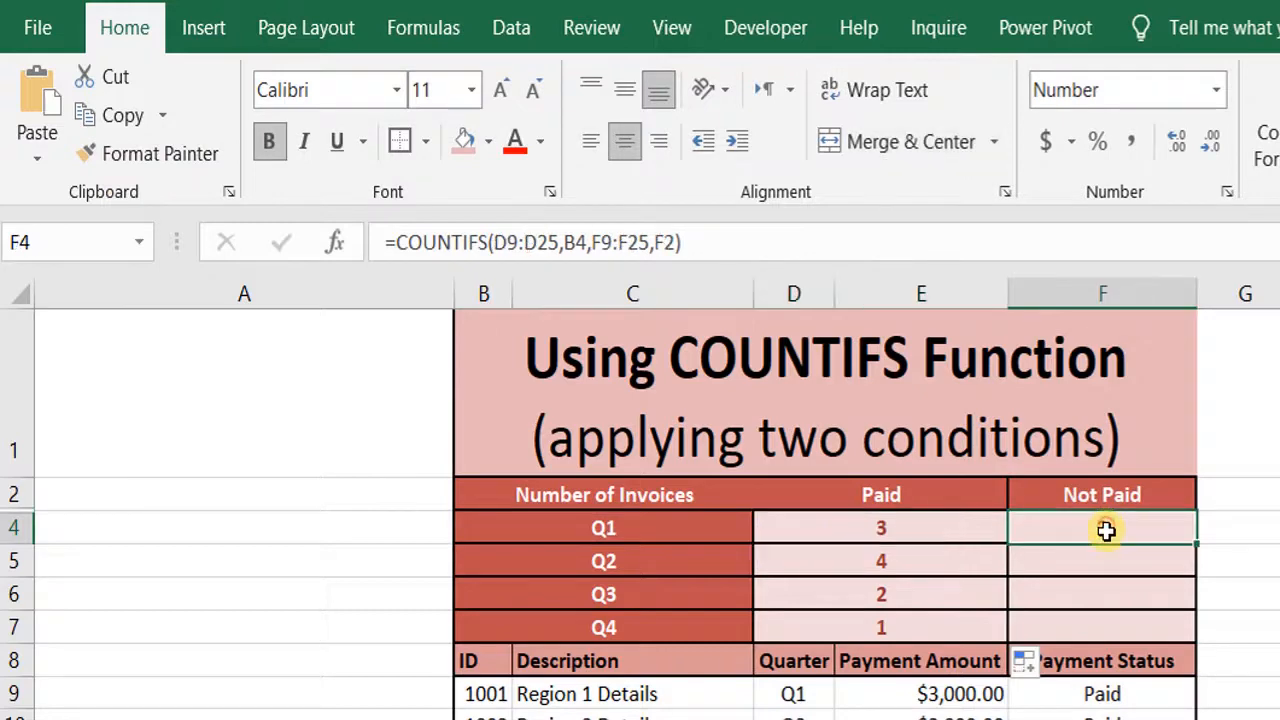
left_click_drag(794, 250, 80, 250)
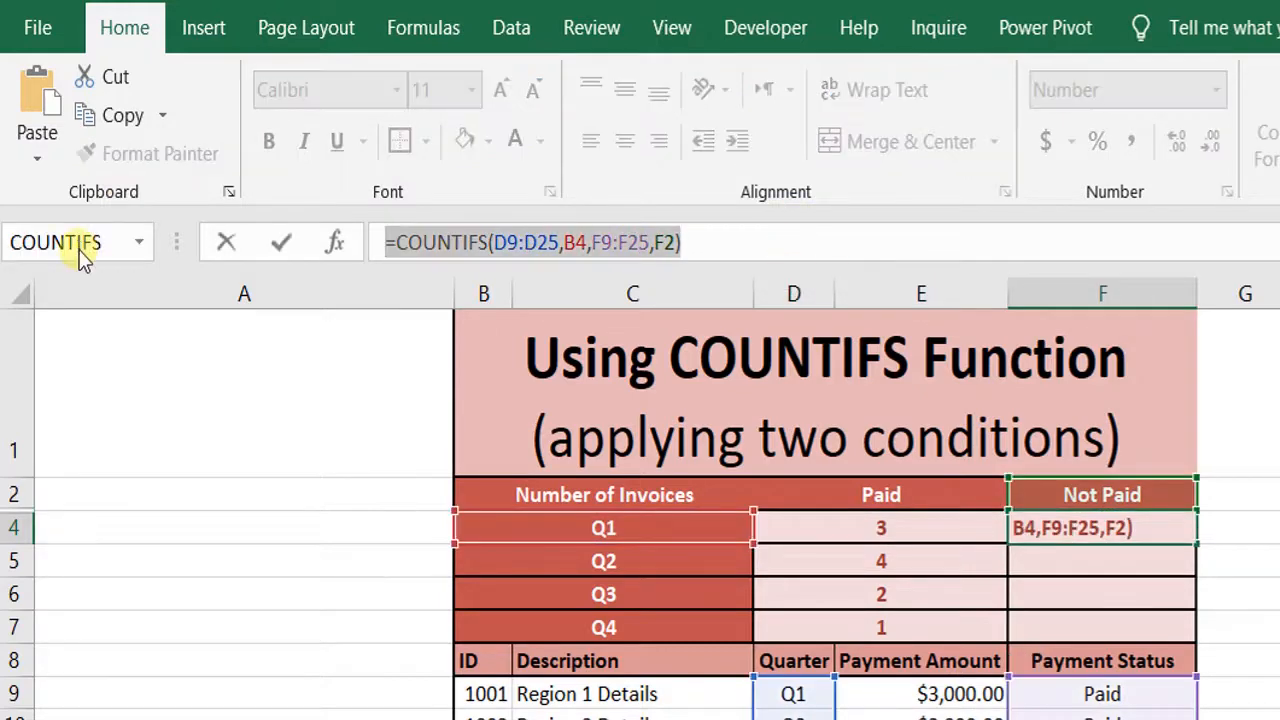
key("ctrl+v")
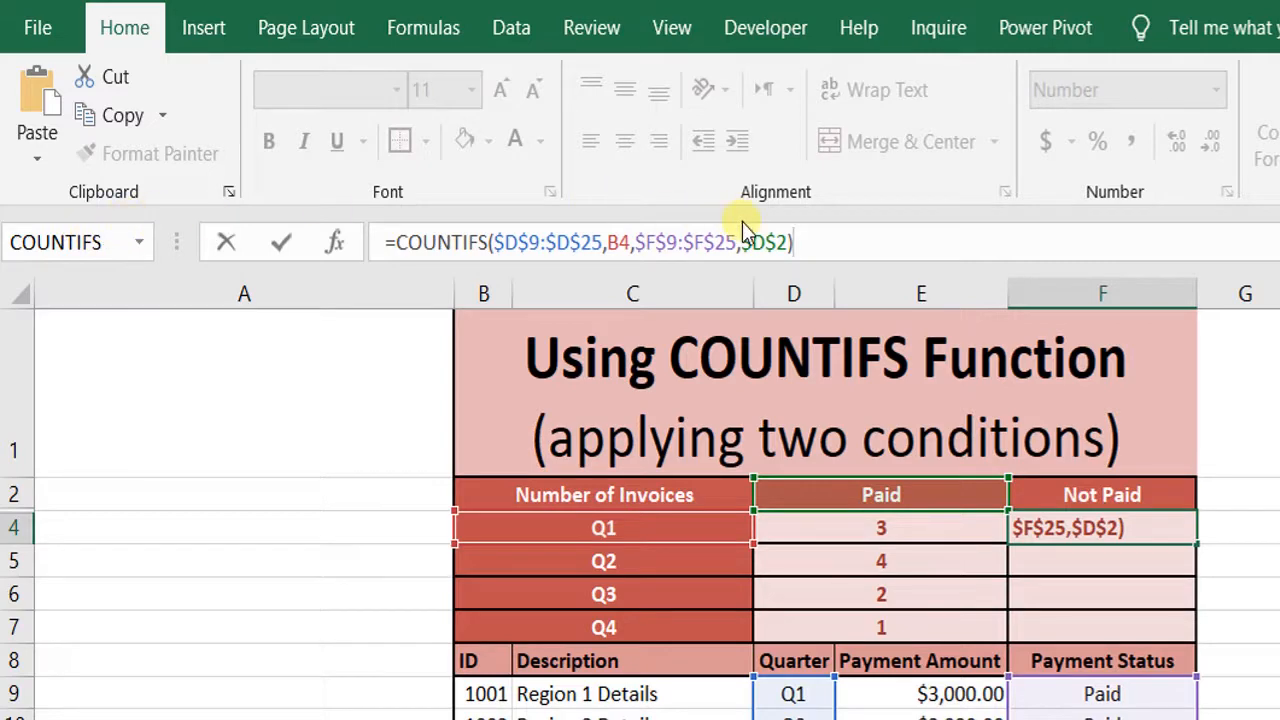
Set the second criteria of the Q1 Not Paid formula to $F$2 and fill the formula down through the Q4 row
left_click(784, 242)
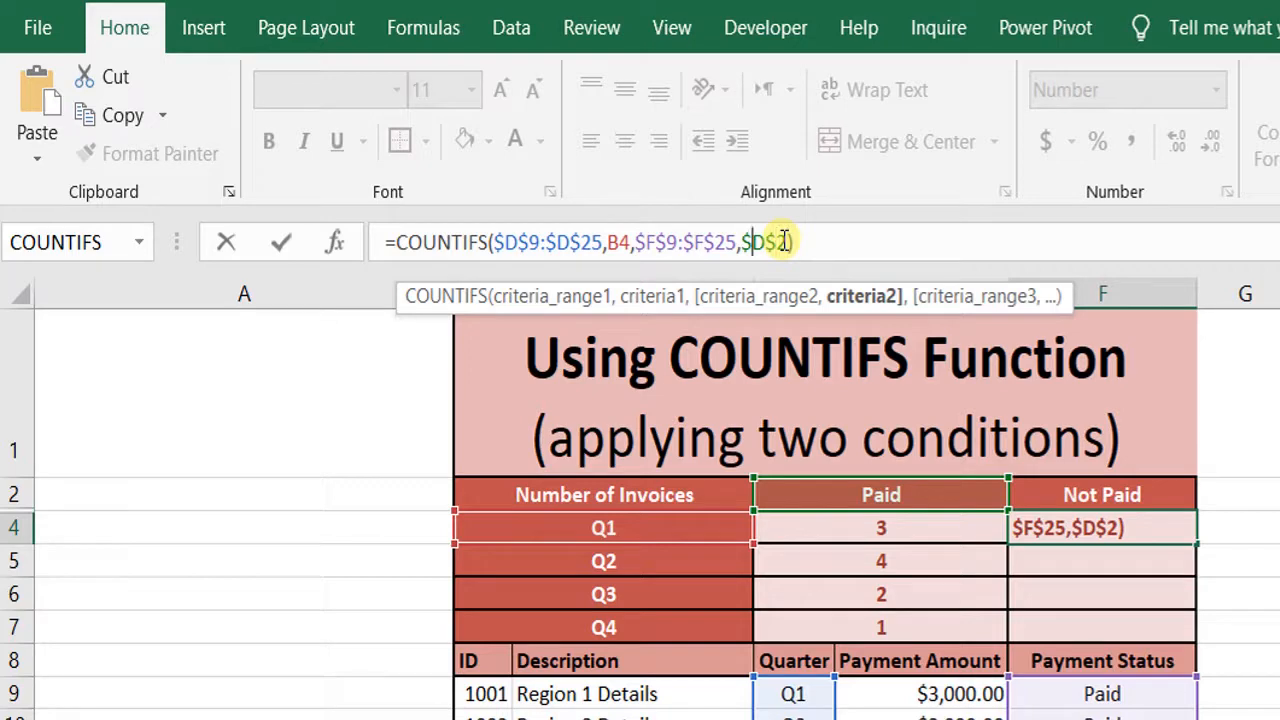
key("shift+Right")
type("F")
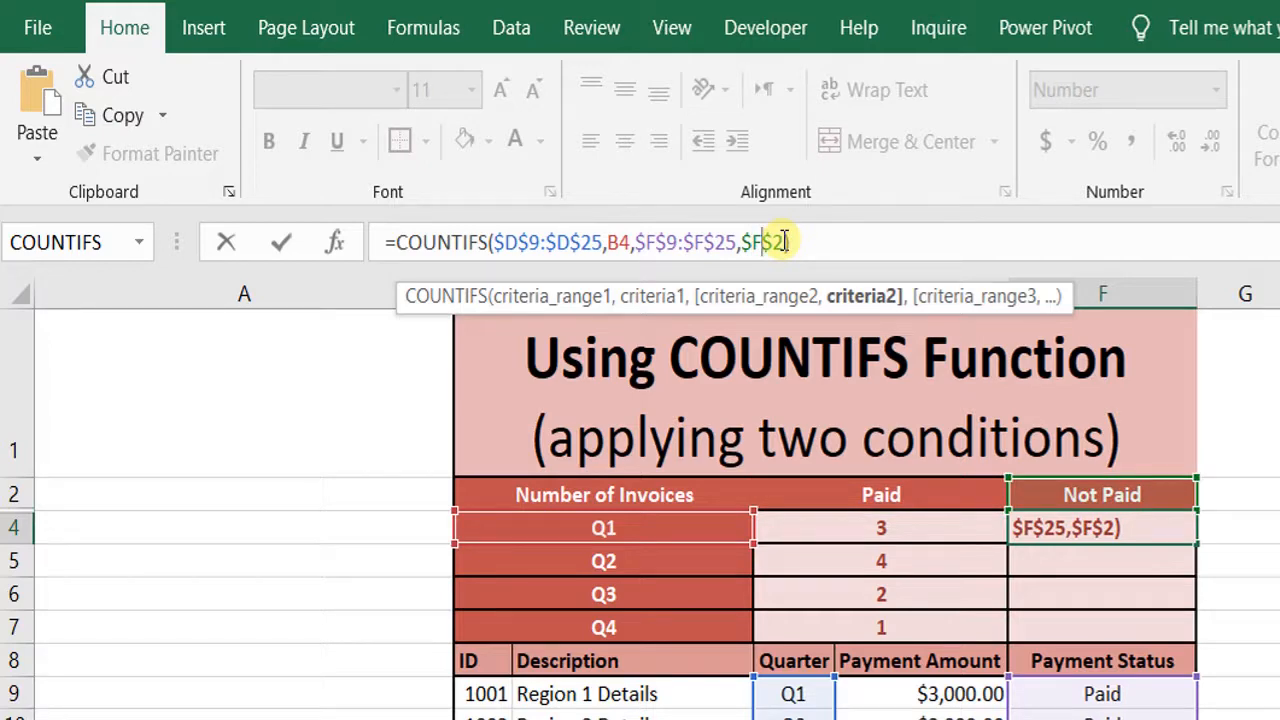
key("Return")
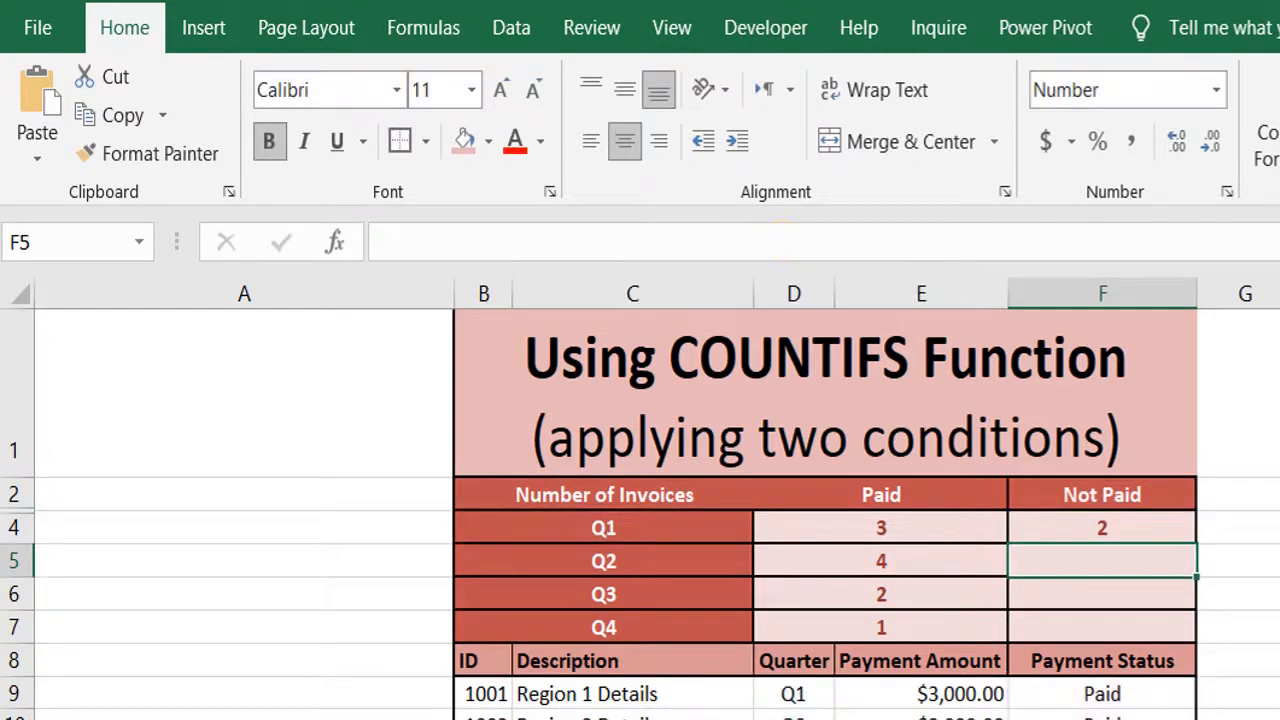
left_click(1185, 535)
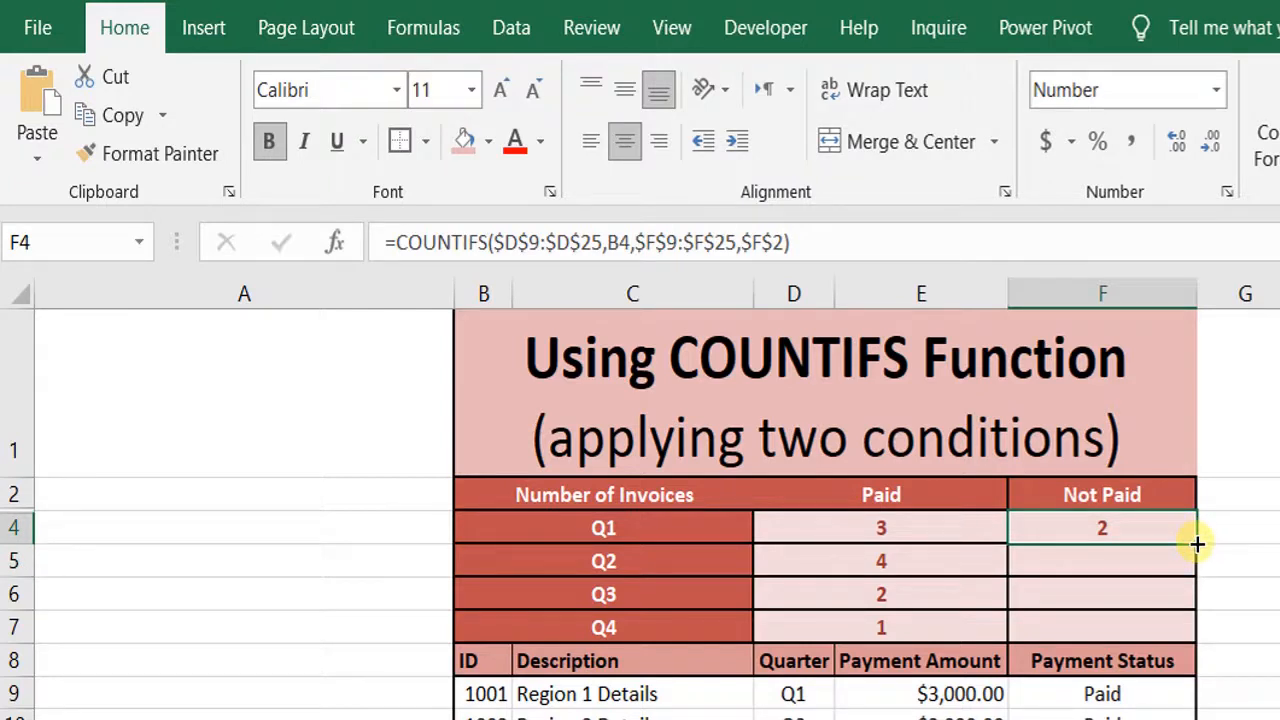
double_click(1197, 543)
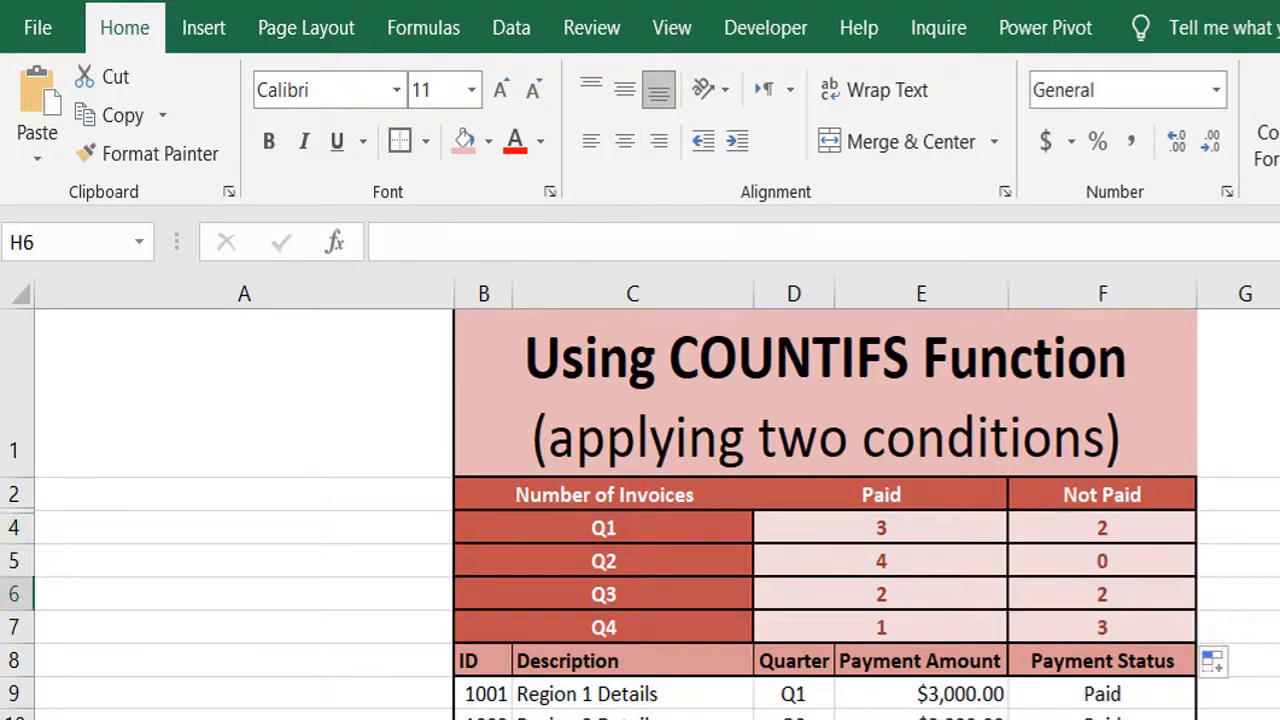
left_click(1279, 694)
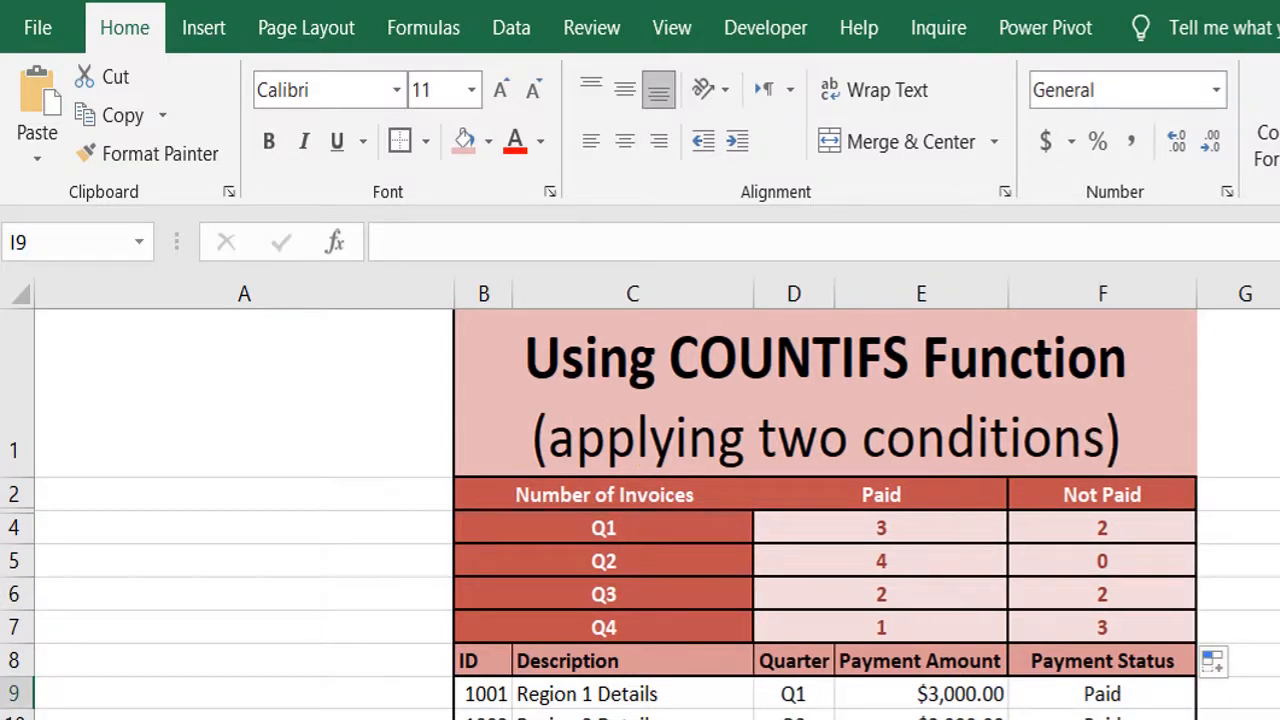
left_click(1279, 719)
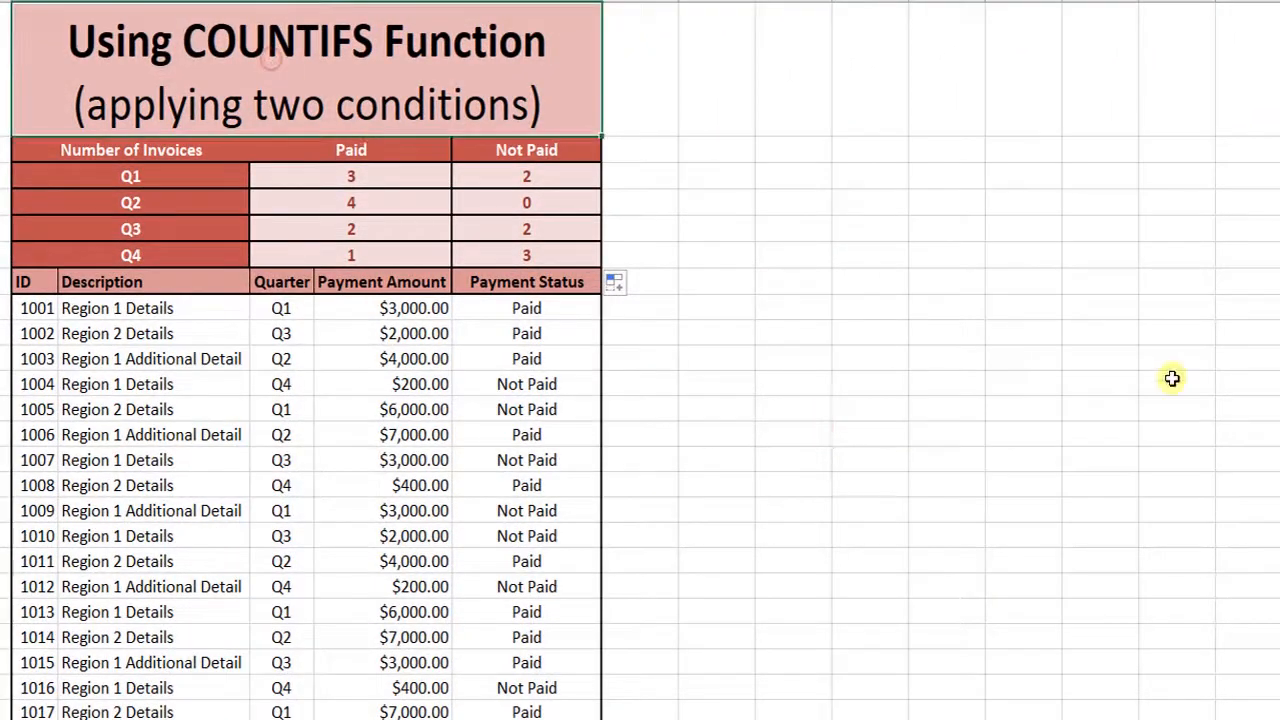
scroll(640, 360, "down", 2)
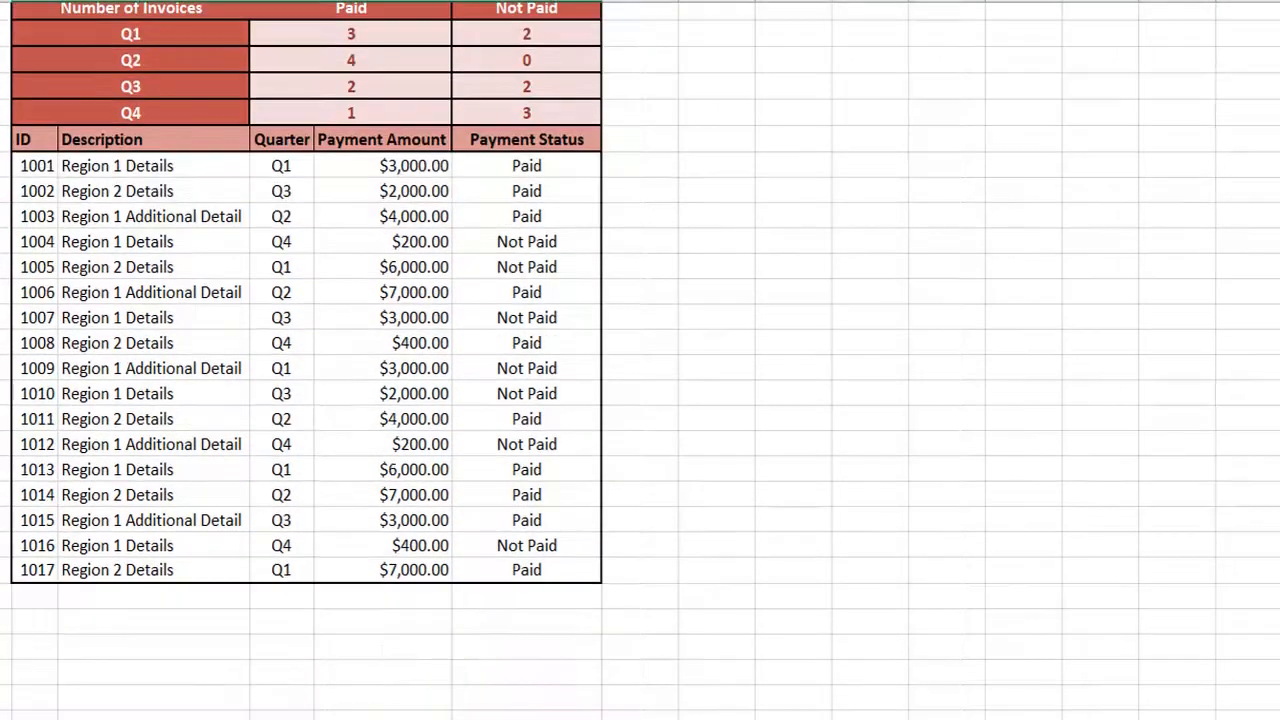
scroll(640, 360, "up", 2)
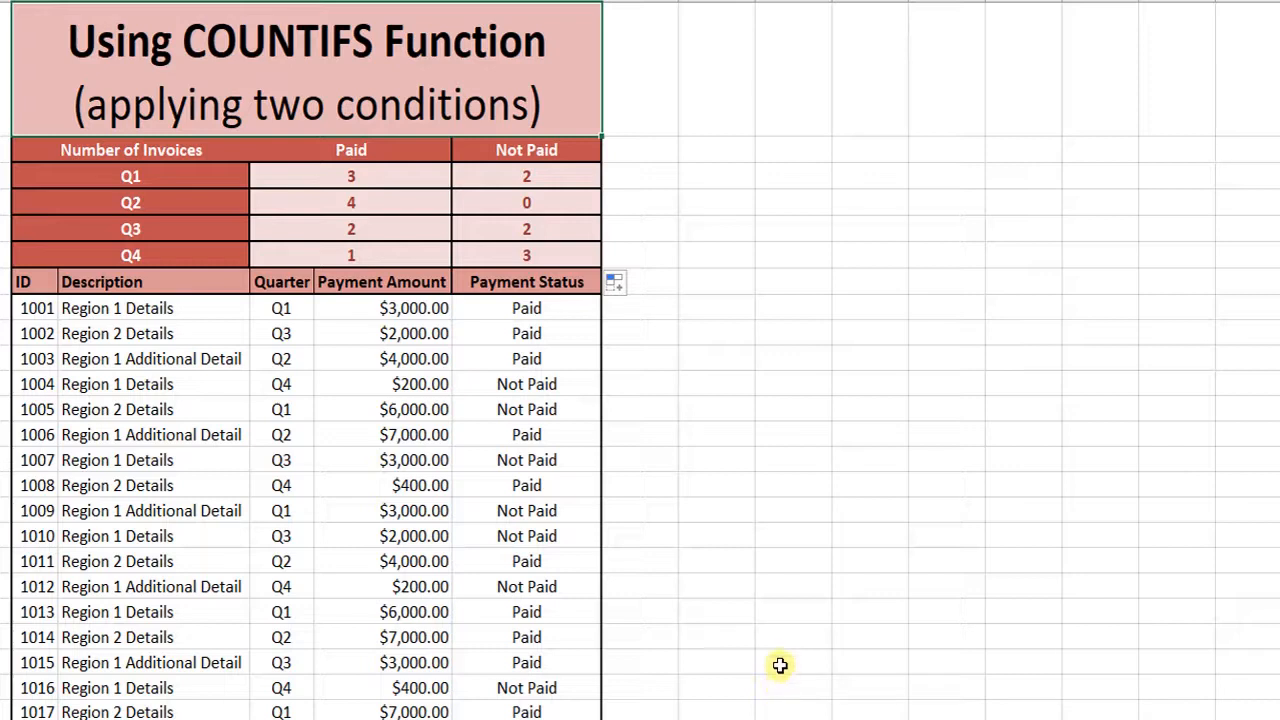
left_click(738, 614)
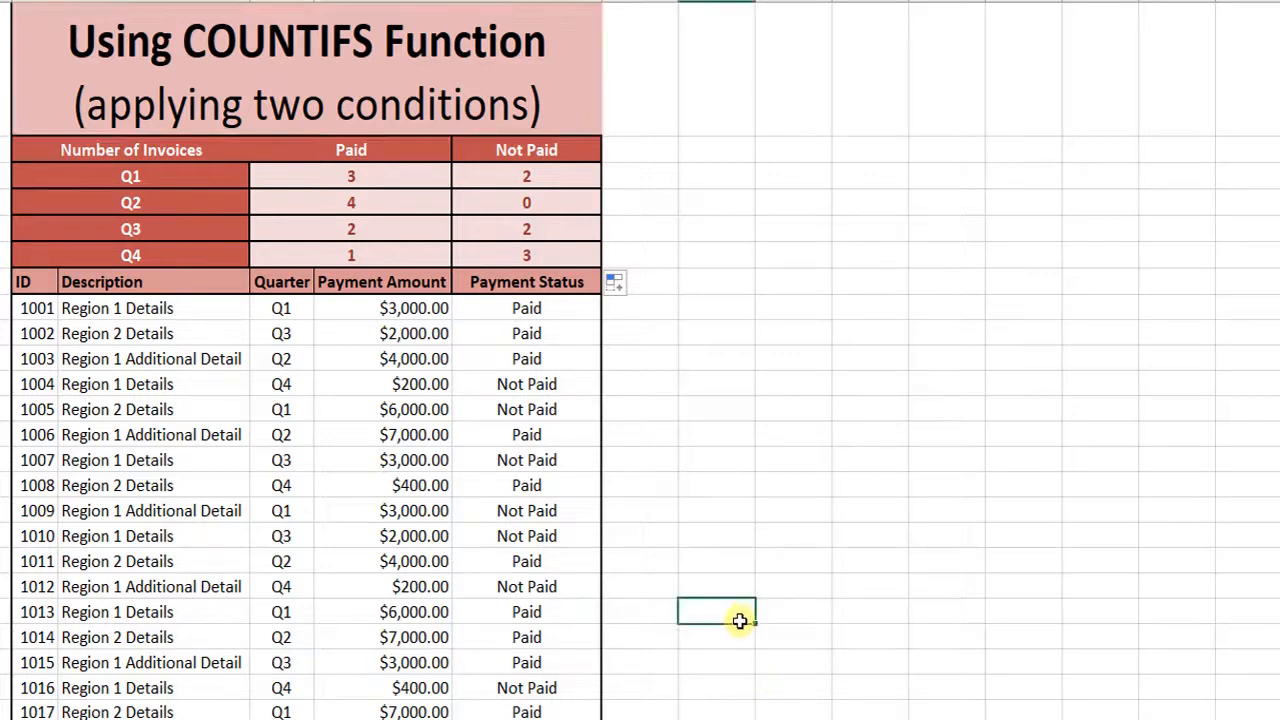
left_click(384, 71)
left_click(932, 661)
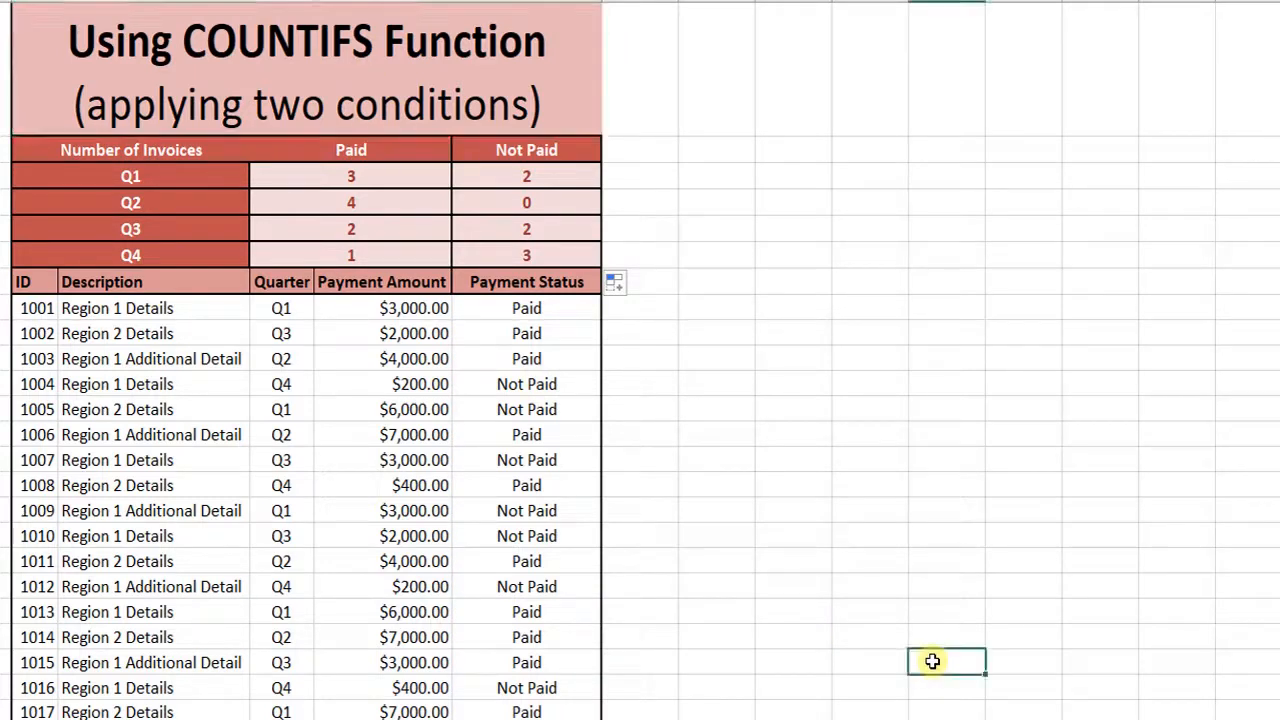